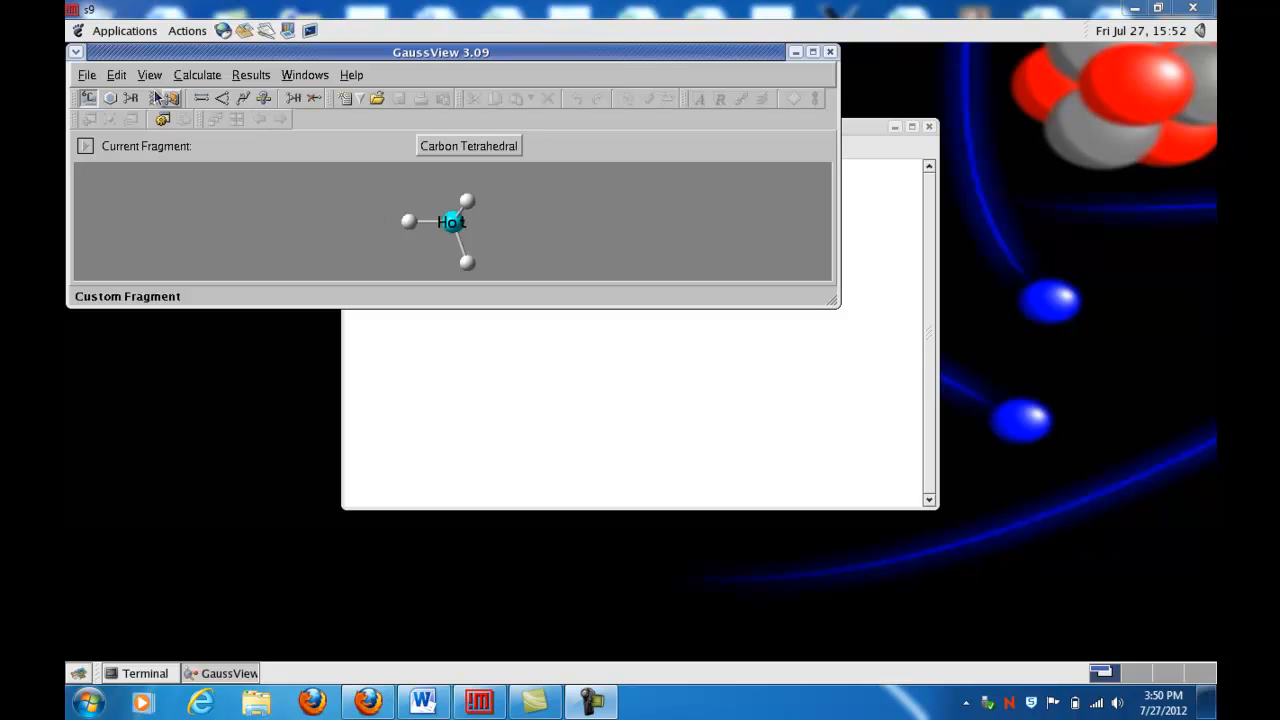
# Begin opening a file and list only Gaussian output files (*.out *.log).
pyautogui.click(87, 78)
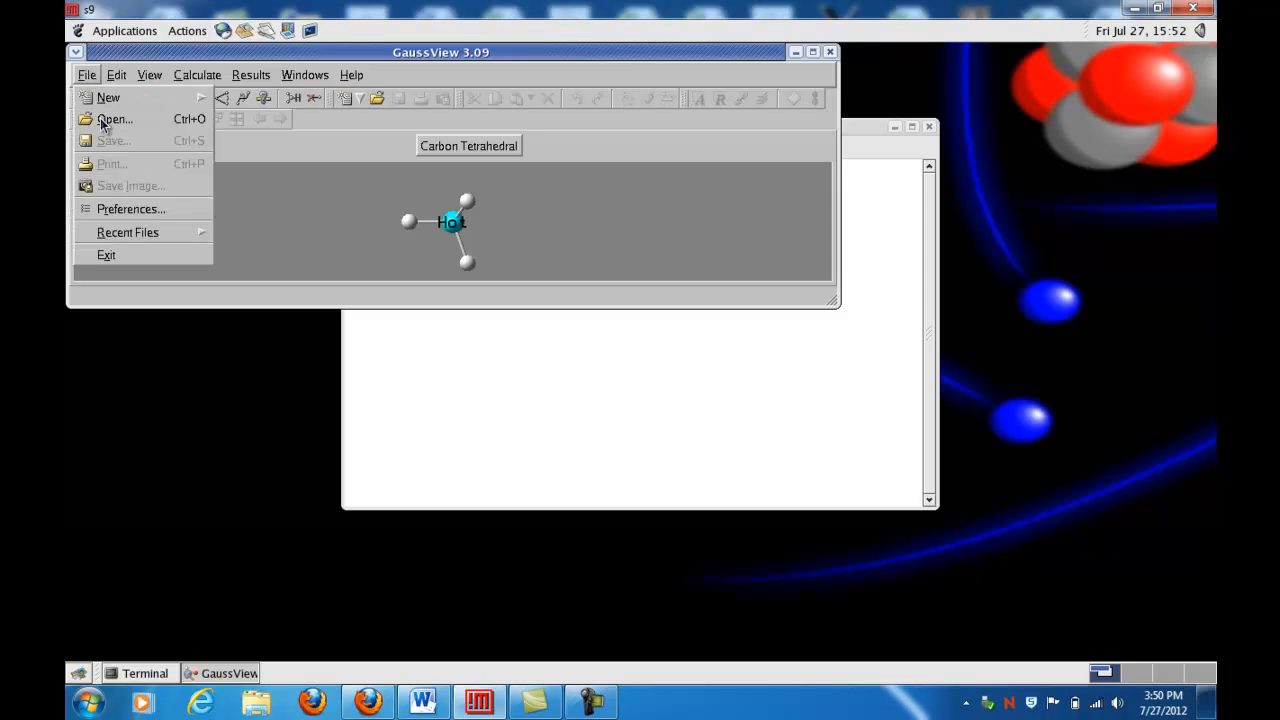
pyautogui.click(104, 121)
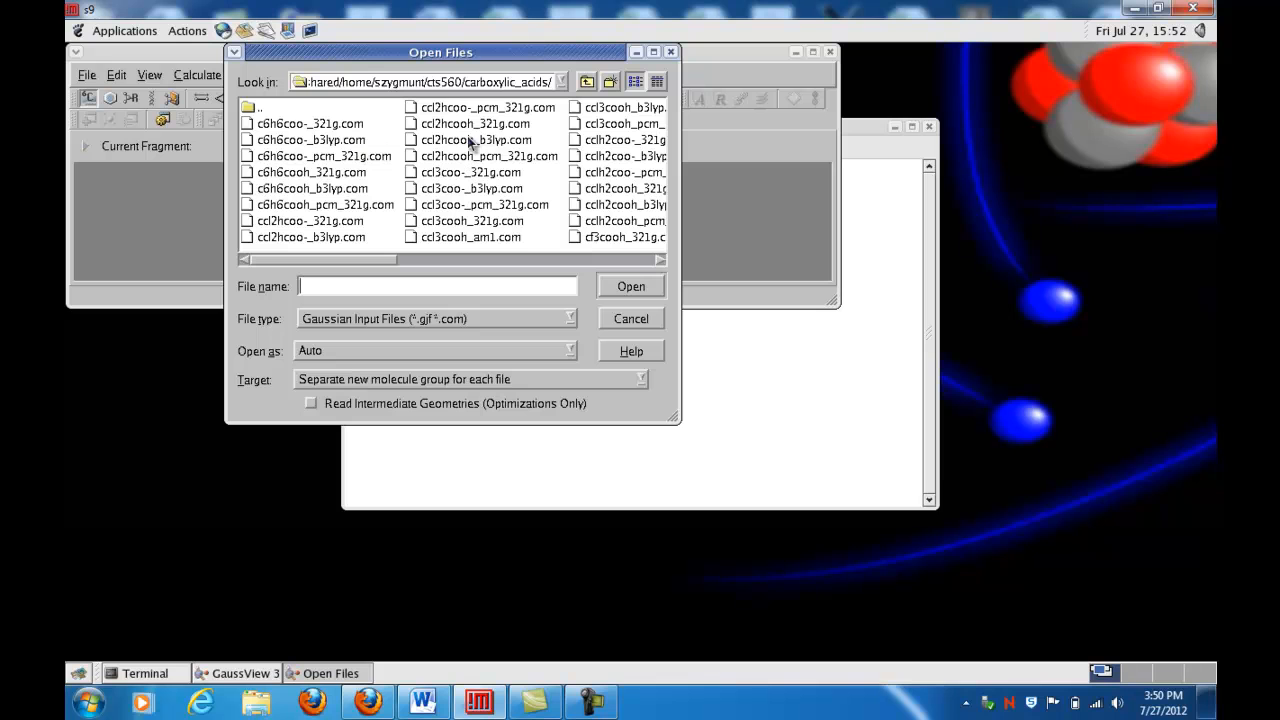
pyautogui.click(659, 260)
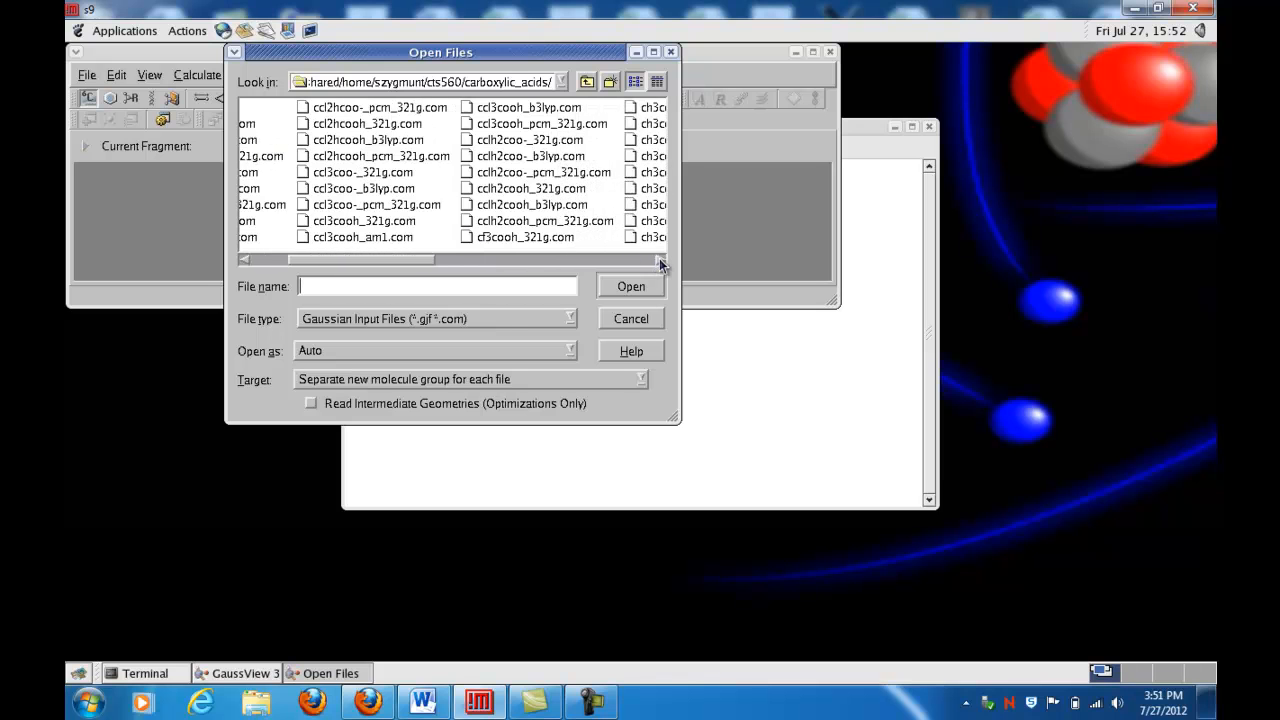
pyautogui.click(472, 318)
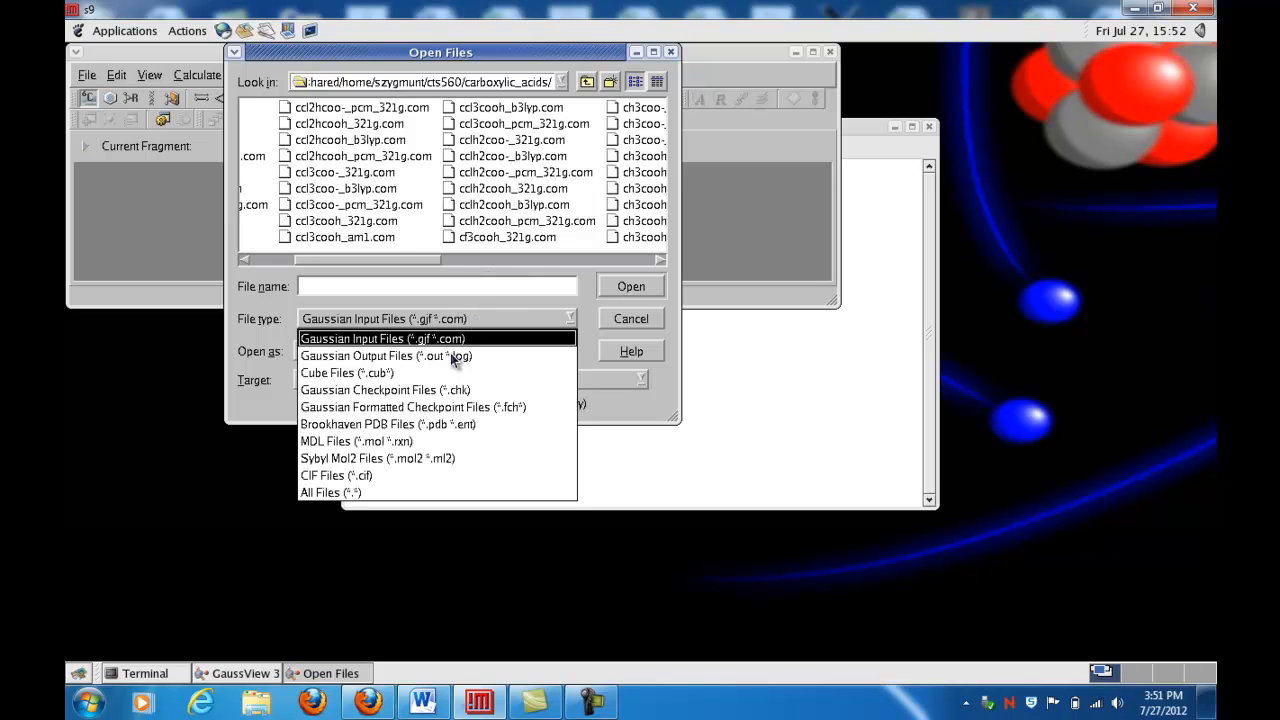
pyautogui.click(458, 355)
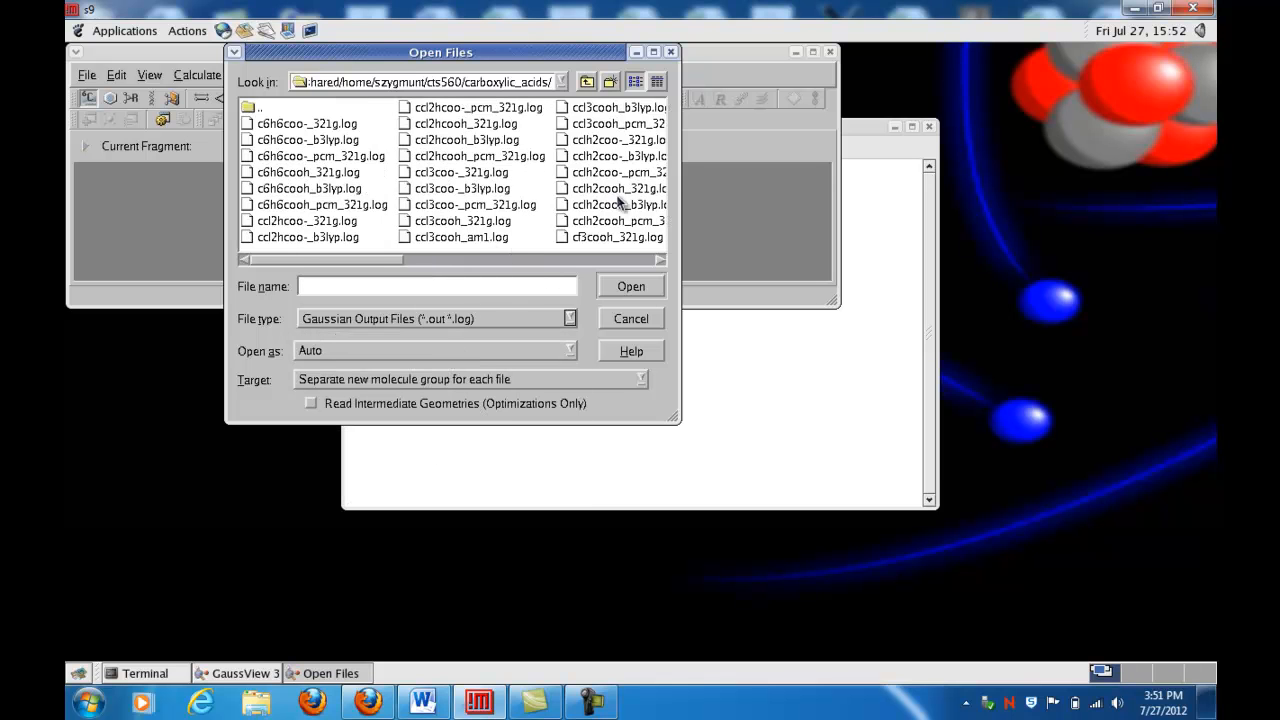
# Open chooh_321g.log from the carboxylic_acids folder, then reposition and enlarge its molecule window.
pyautogui.click(656, 261)
pyautogui.click(656, 261)
pyautogui.click(656, 261)
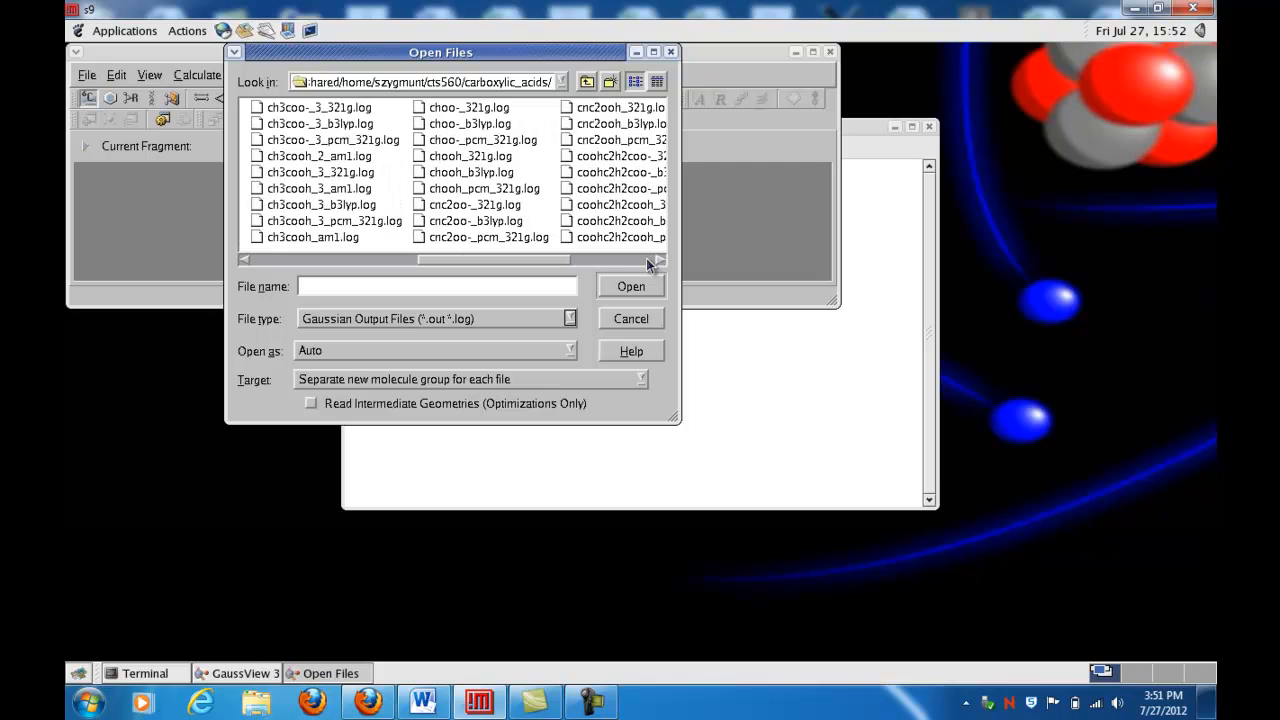
pyautogui.doubleClick(449, 156)
pyautogui.moveTo(560, 273); pyautogui.dragTo(421, 193)
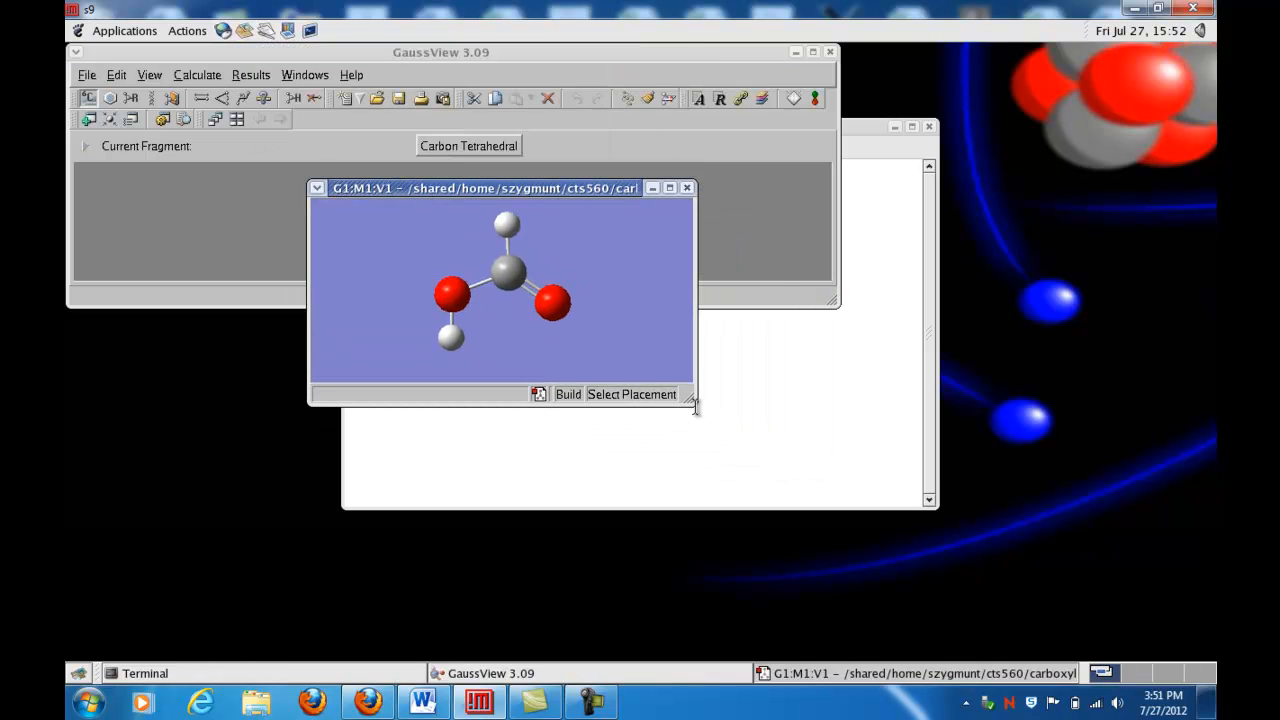
pyautogui.moveTo(692, 402); pyautogui.dragTo(819, 533)
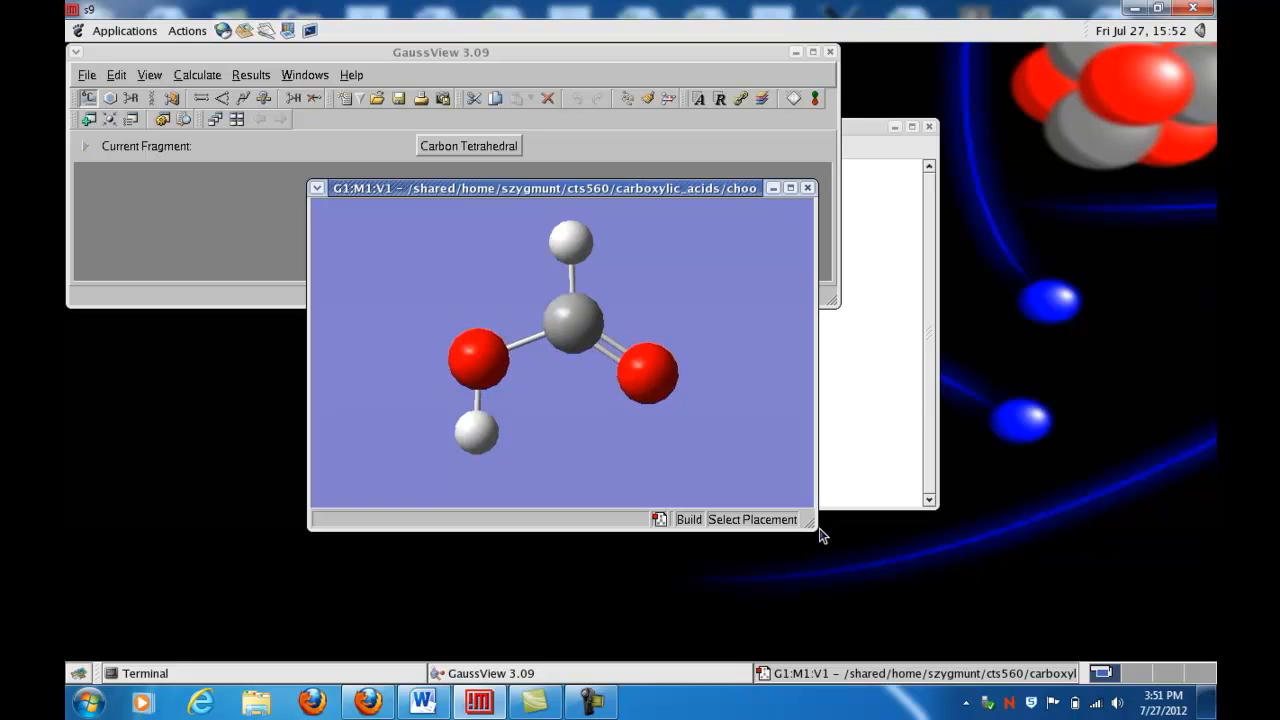
# Delete the hydroxyl hydrogen from the formic acid molecule and clean up the resulting structure.
pyautogui.click(315, 100)
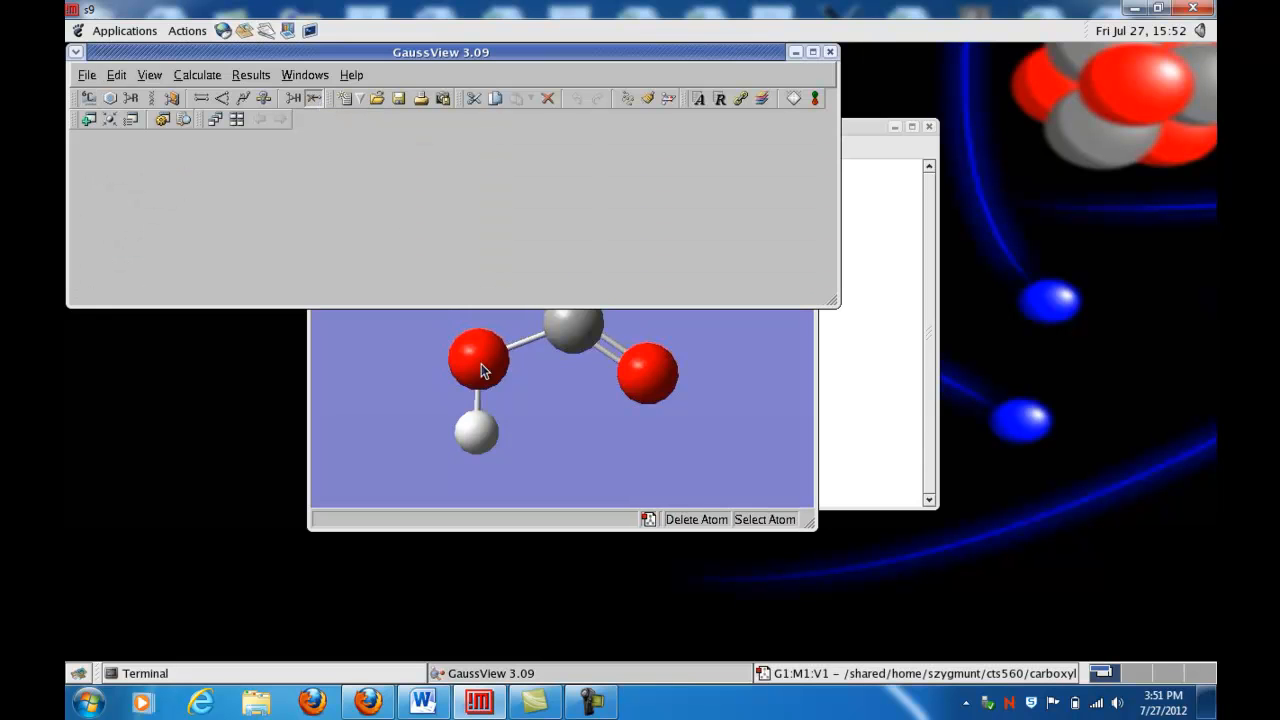
pyautogui.click(477, 432)
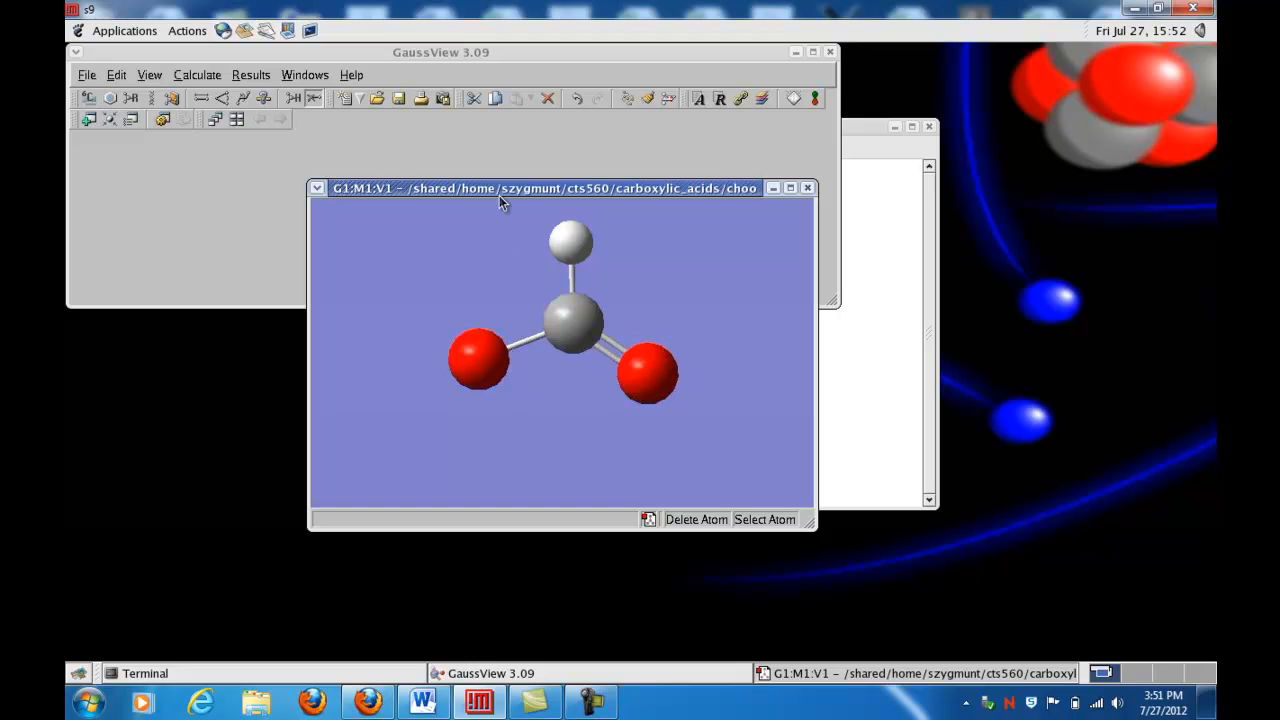
pyautogui.moveTo(499, 192); pyautogui.dragTo(589, 306)
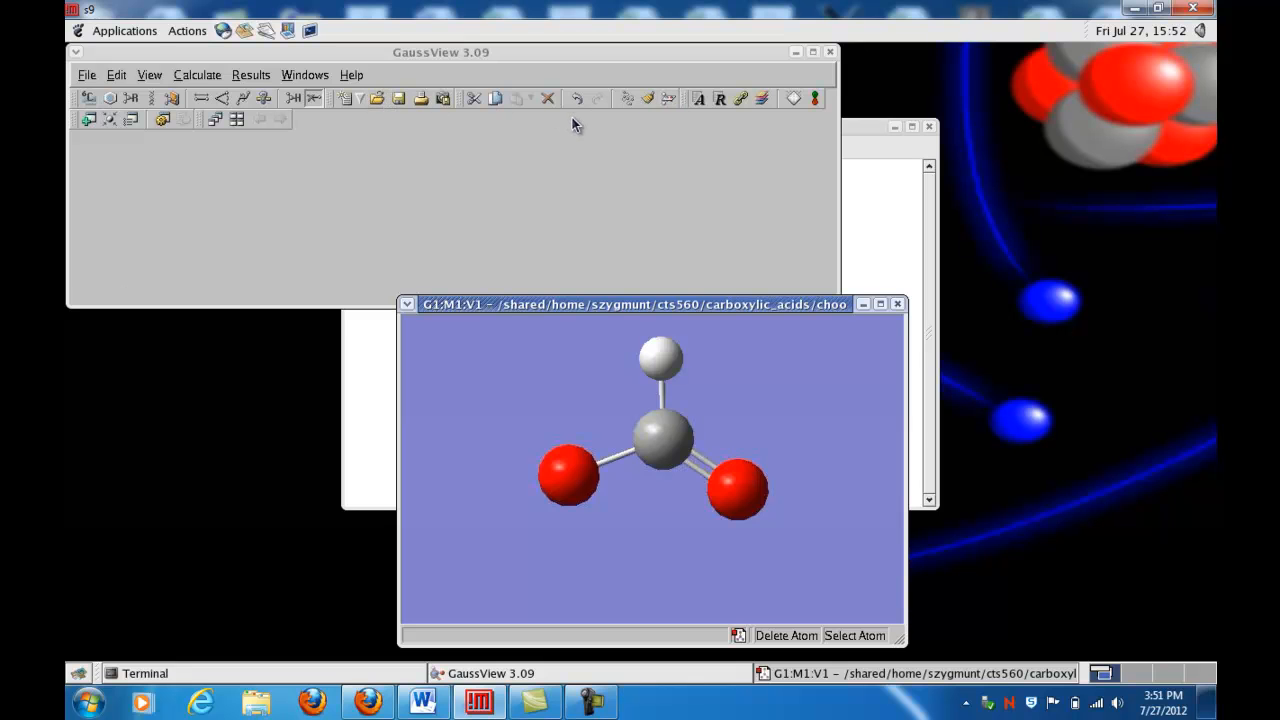
pyautogui.click(648, 99)
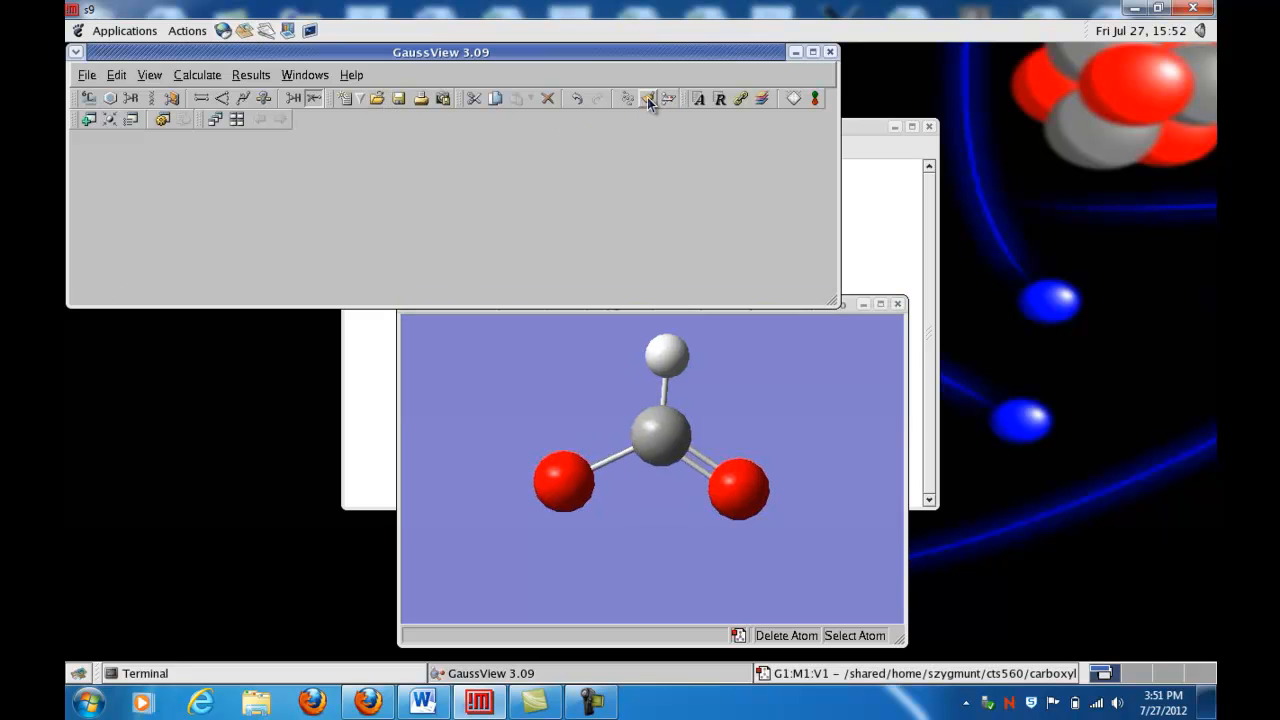
pyautogui.click(549, 635)
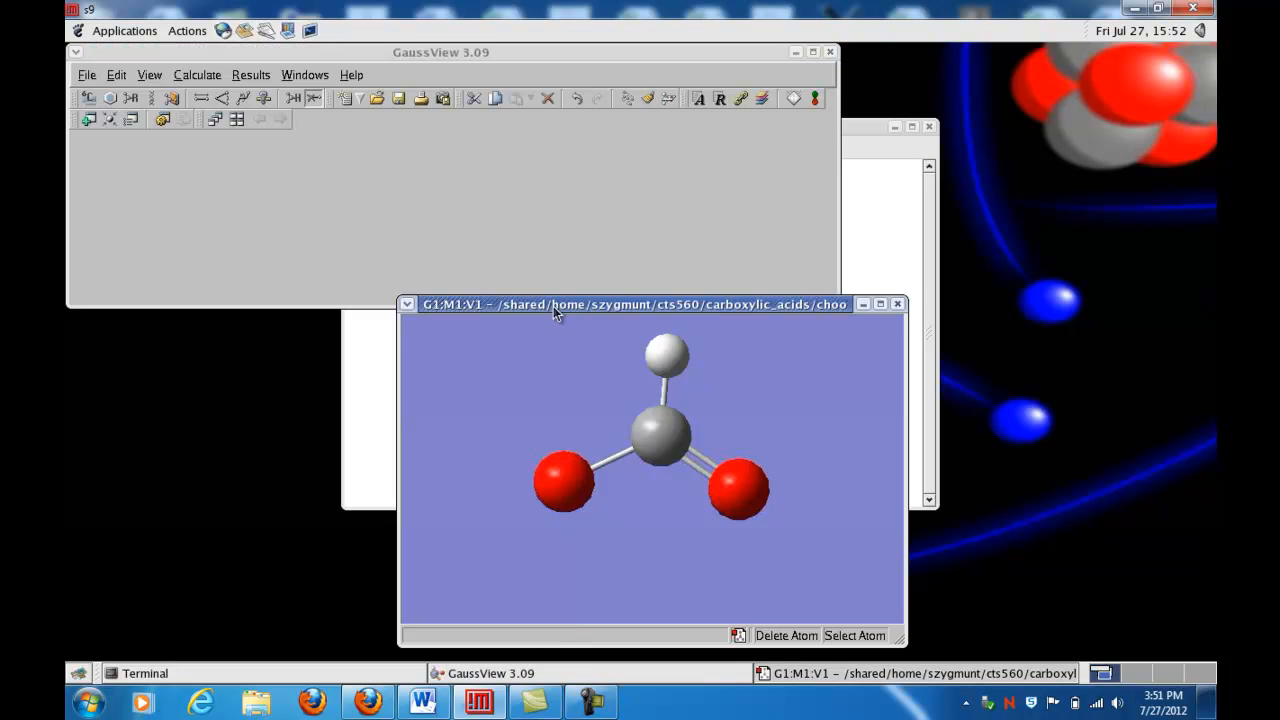
pyautogui.moveTo(554, 304); pyautogui.dragTo(560, 299)
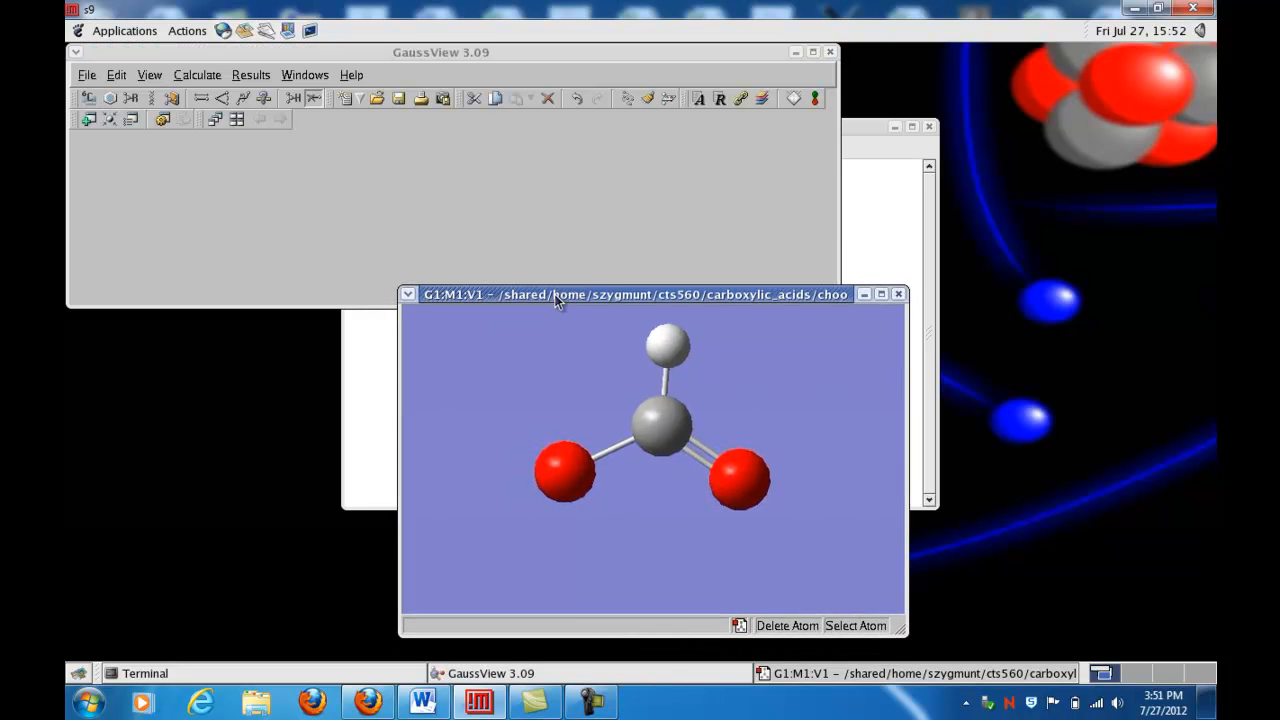
# Set up a Gaussian calculation for the molecule with job type Opt+Freq, placing the setup and molecule windows side by side.
pyautogui.click(196, 76)
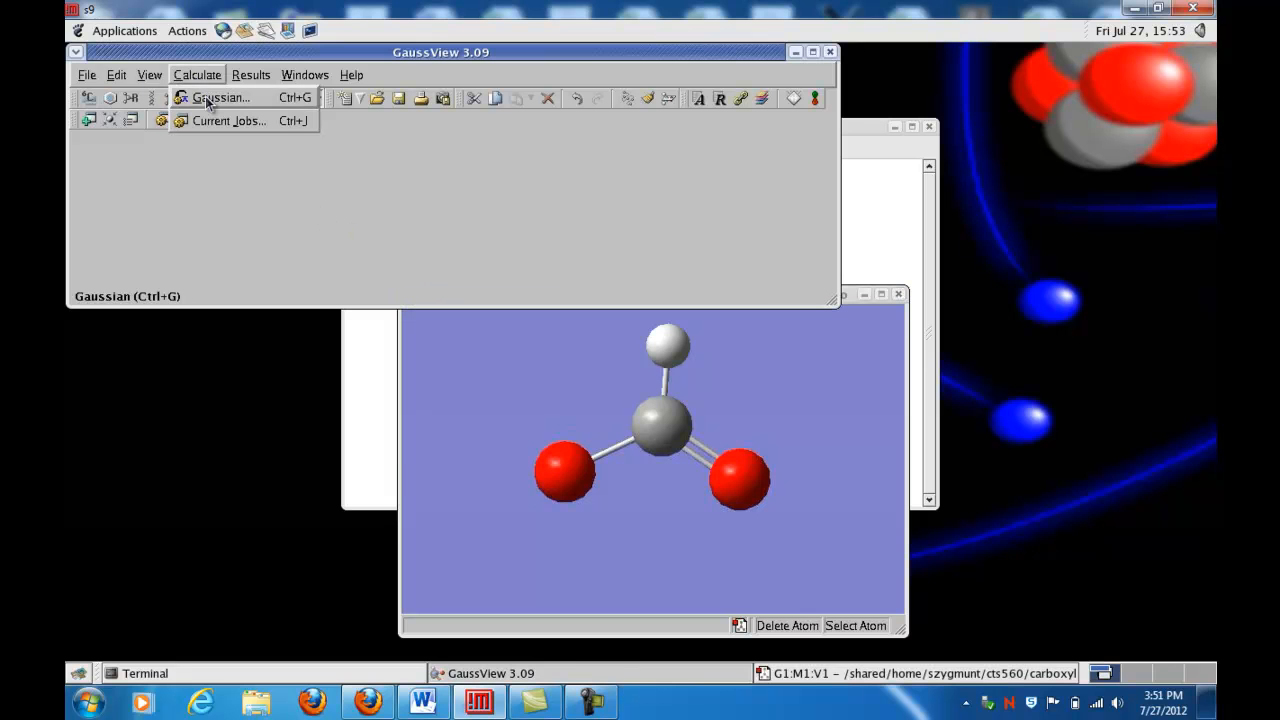
pyautogui.click(210, 98)
pyautogui.moveTo(470, 58); pyautogui.dragTo(197, 71)
pyautogui.click(570, 624)
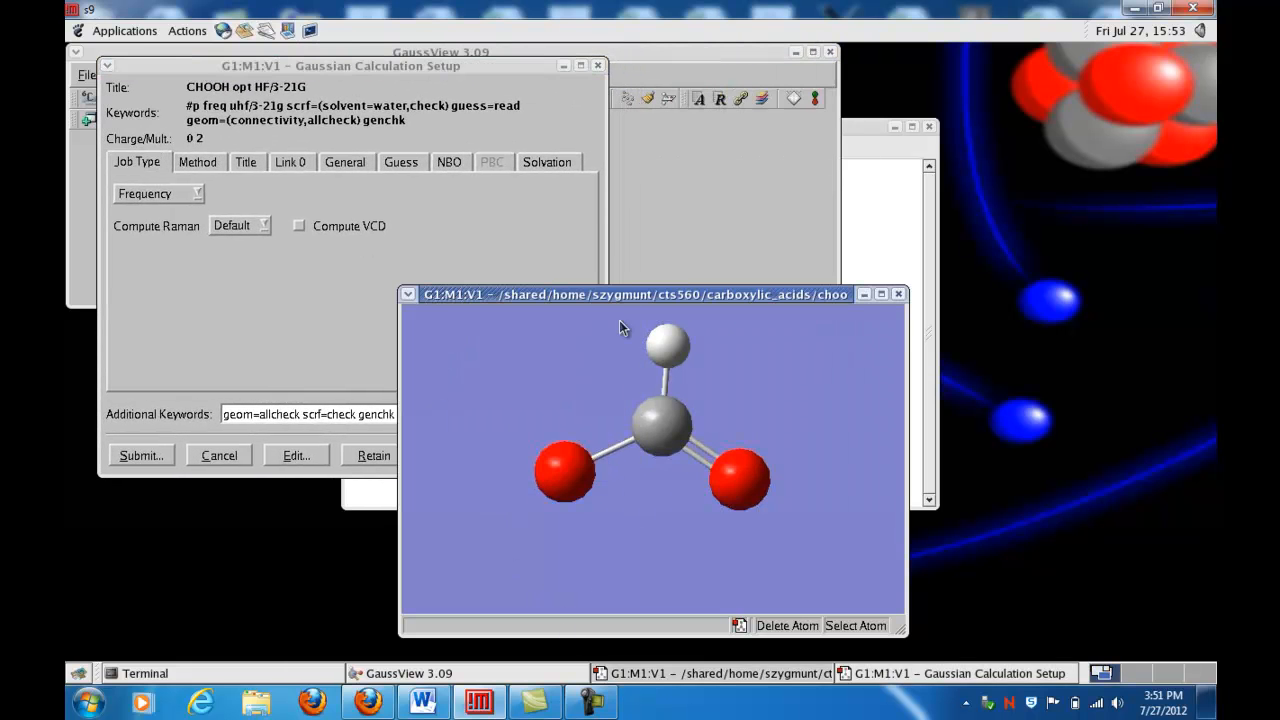
pyautogui.moveTo(619, 295); pyautogui.dragTo(846, 232)
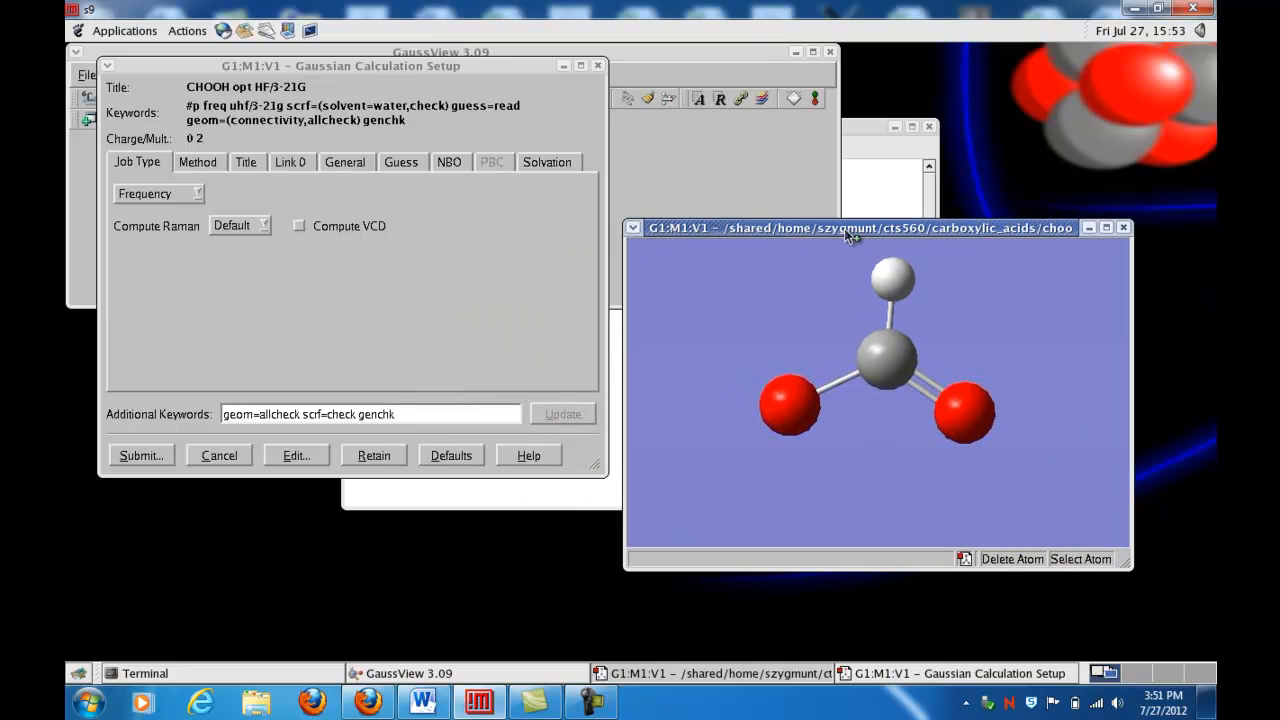
pyautogui.click(148, 194)
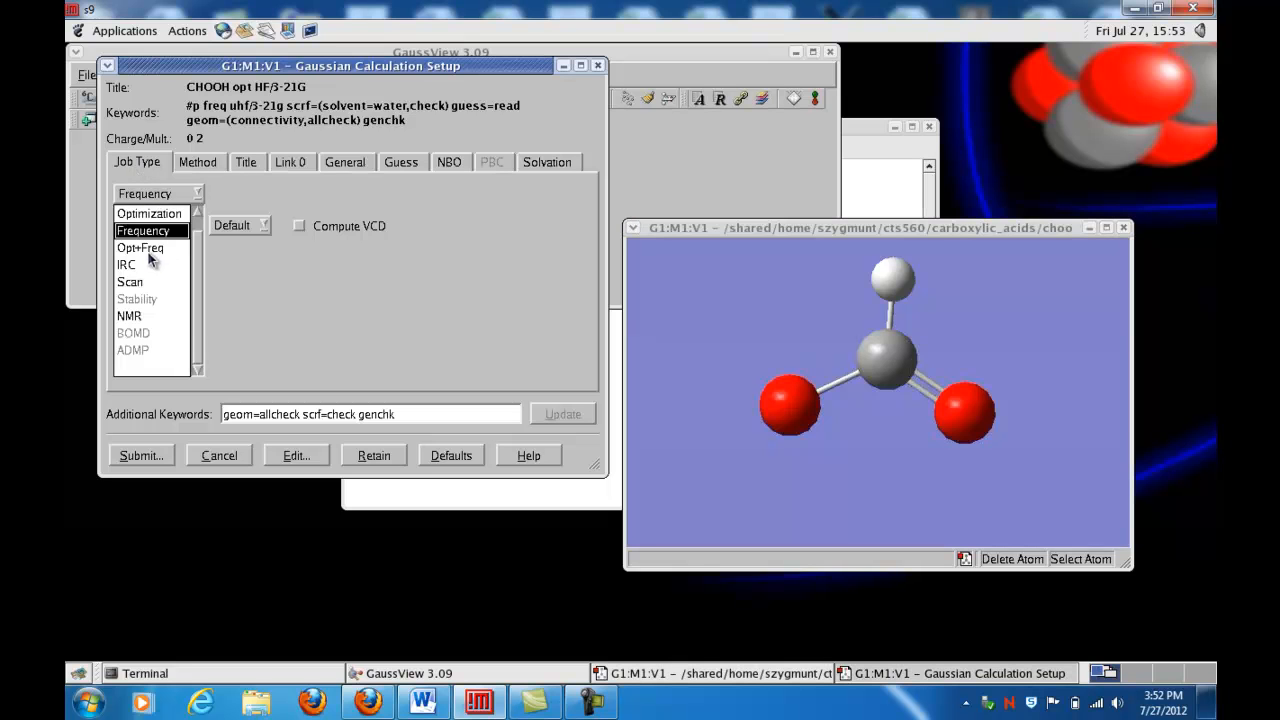
pyautogui.click(146, 244)
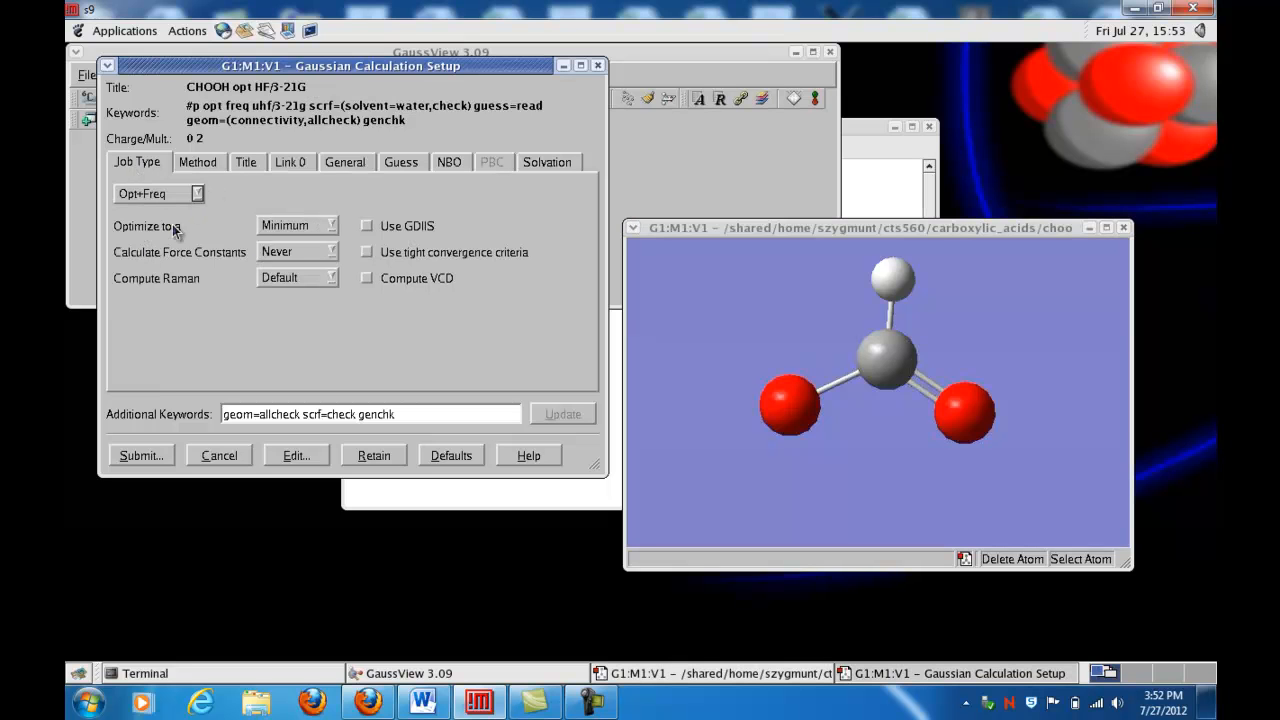
# Set the molecule's charge to -1 and its spin to Singlet in the calculation method.
pyautogui.click(204, 166)
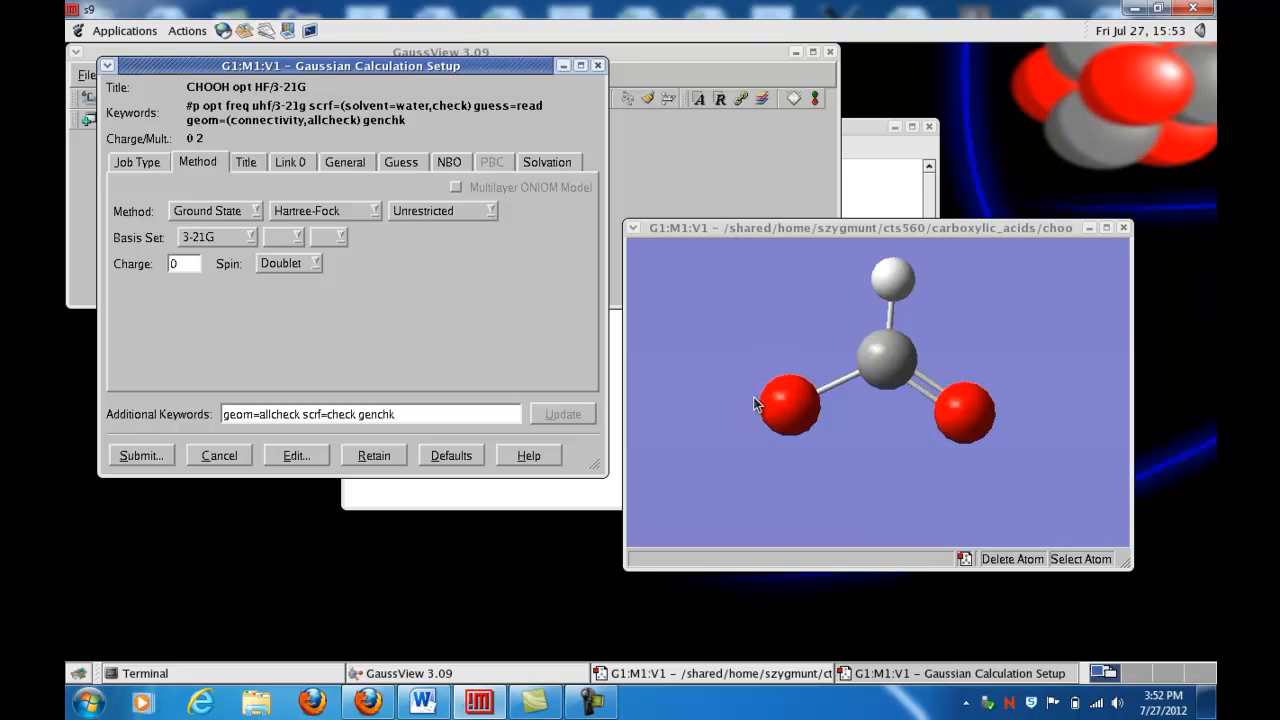
pyautogui.click(183, 264)
pyautogui.press('BackSpace')
pyautogui.click(307, 288)
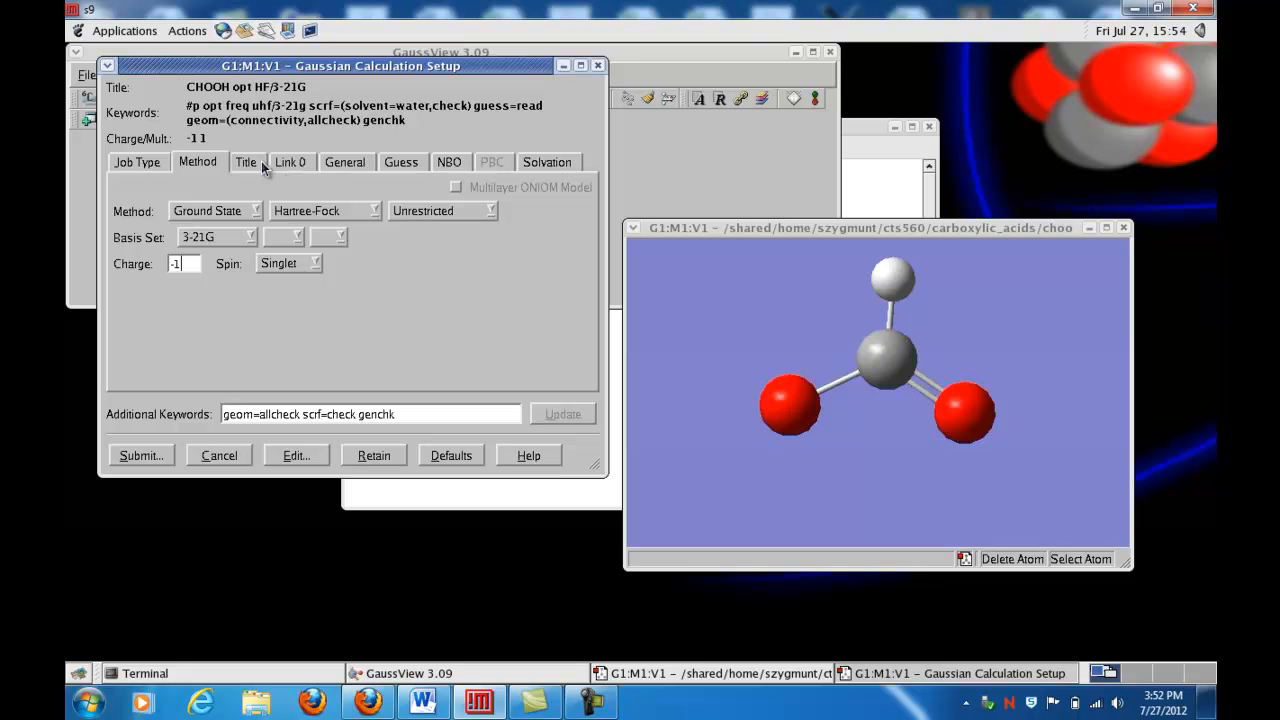
# Change the job title to "CHOO- opt HF/3-21G".
pyautogui.click(246, 166)
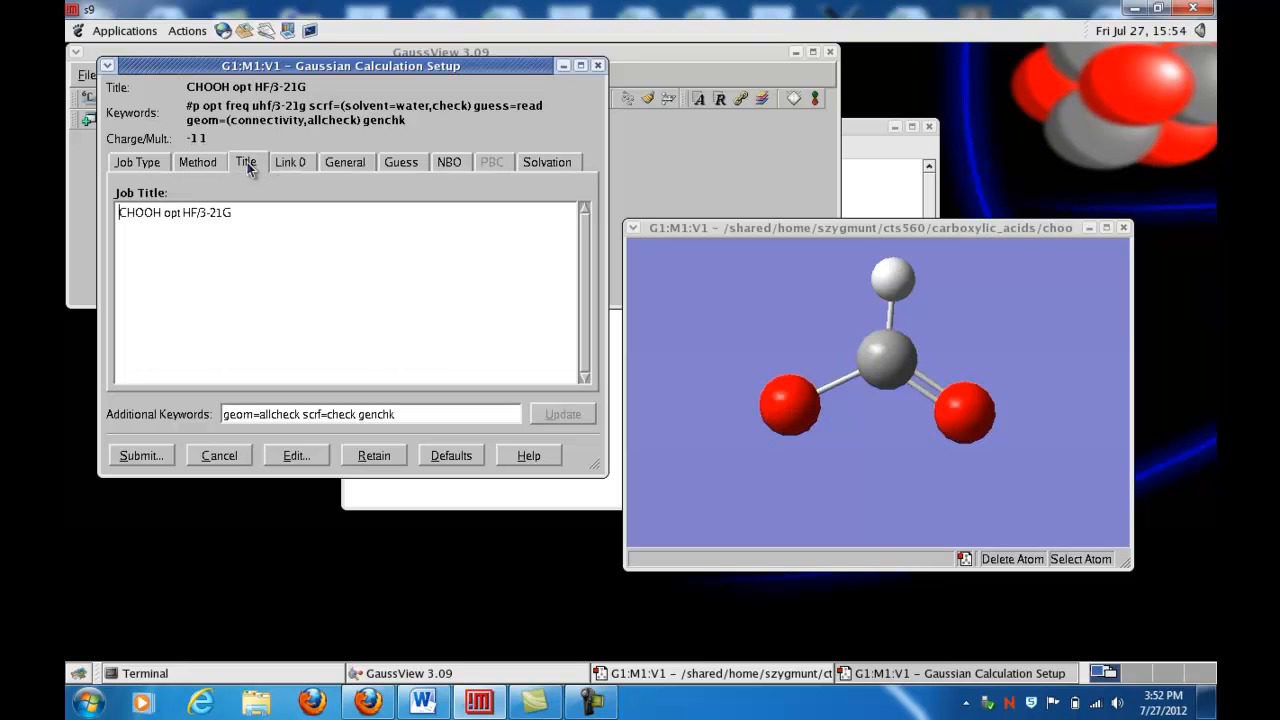
pyautogui.click(161, 215)
pyautogui.press('BackSpace')
pyautogui.write('-')
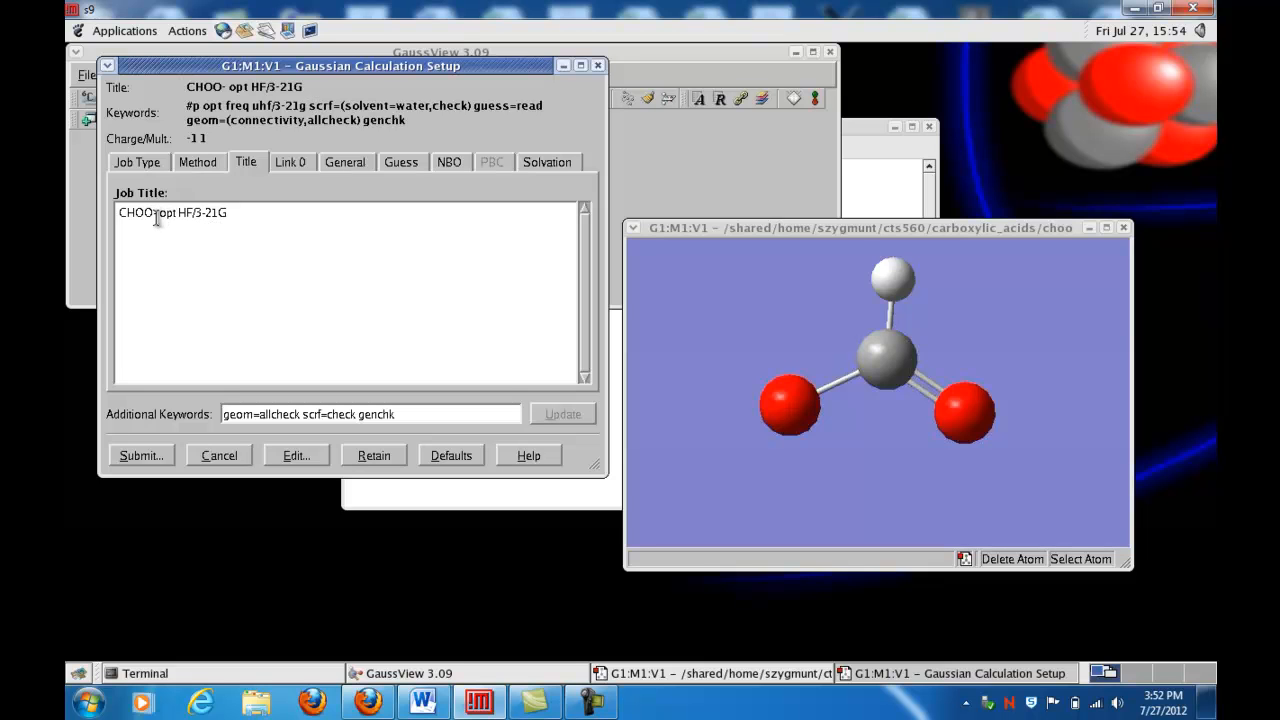
# Rename the checkpoint file in the Link 0 commands to choo-_321g.chk.
pyautogui.click(289, 163)
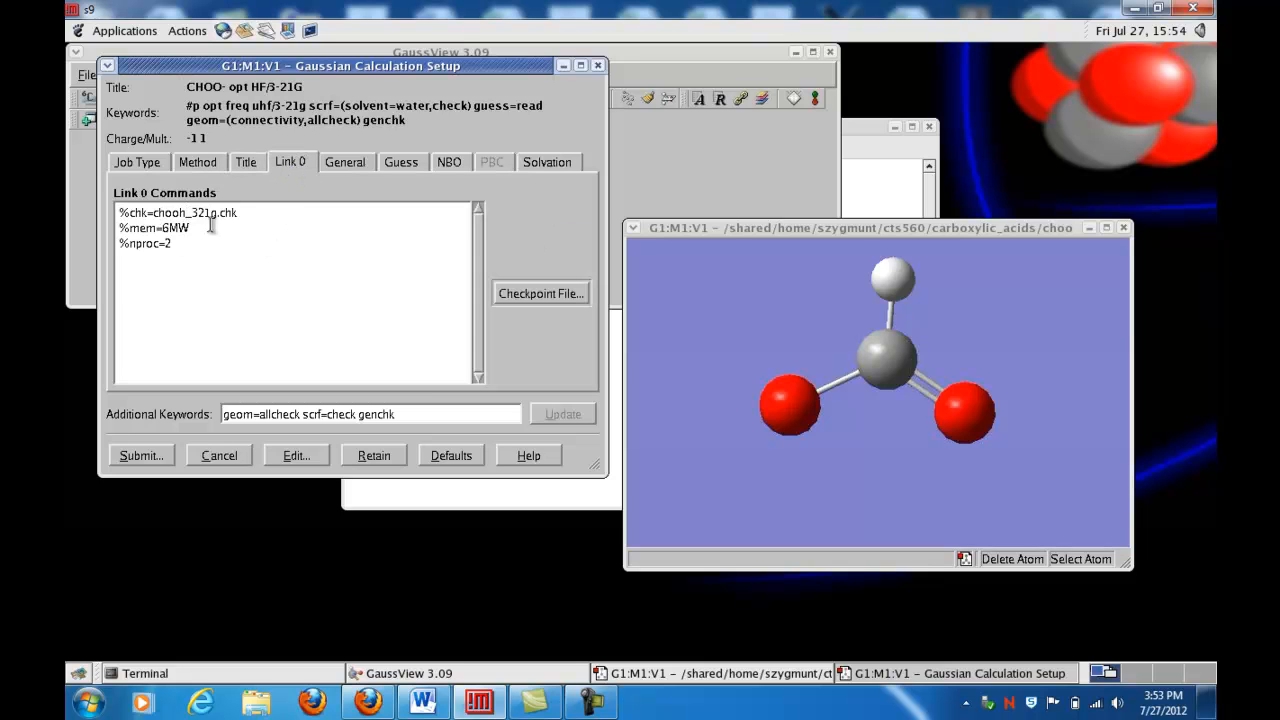
pyautogui.press('BackSpace')
pyautogui.write('-')
# Turn off Write Connectivity and set the guess method to Default.
pyautogui.click(338, 165)
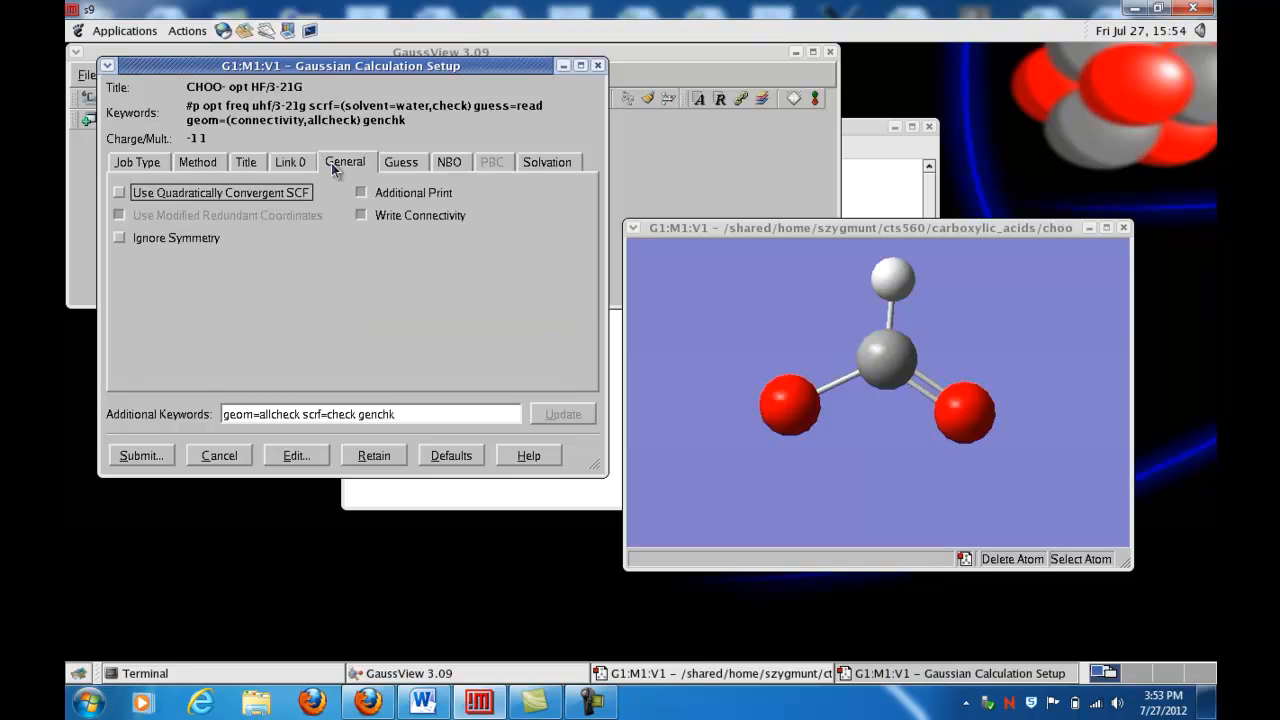
pyautogui.click(362, 216)
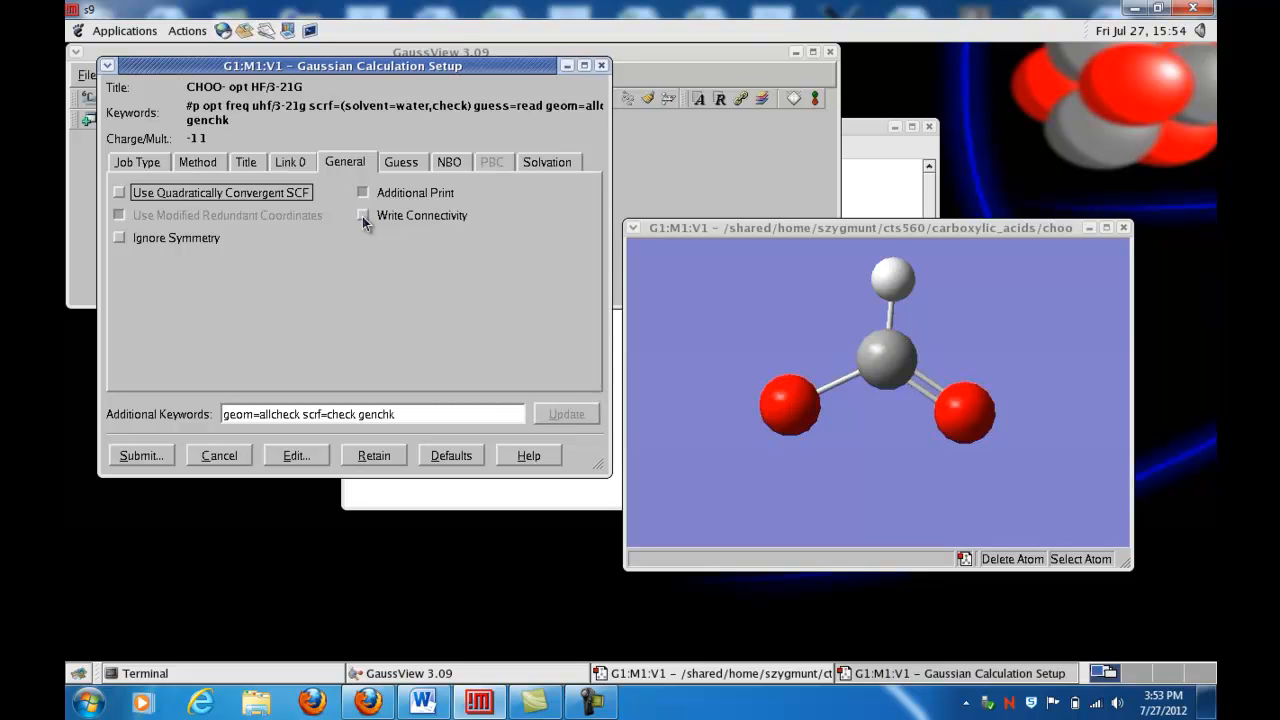
pyautogui.click(401, 164)
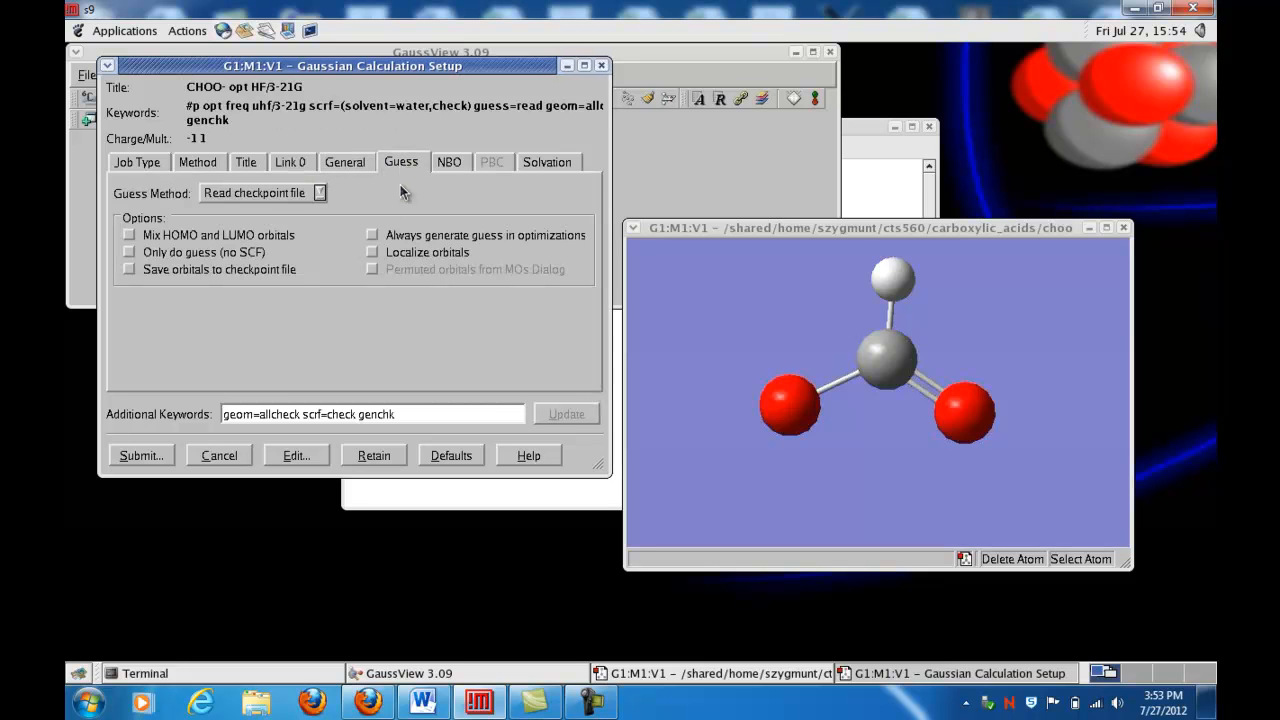
pyautogui.click(318, 194)
pyautogui.click(252, 213)
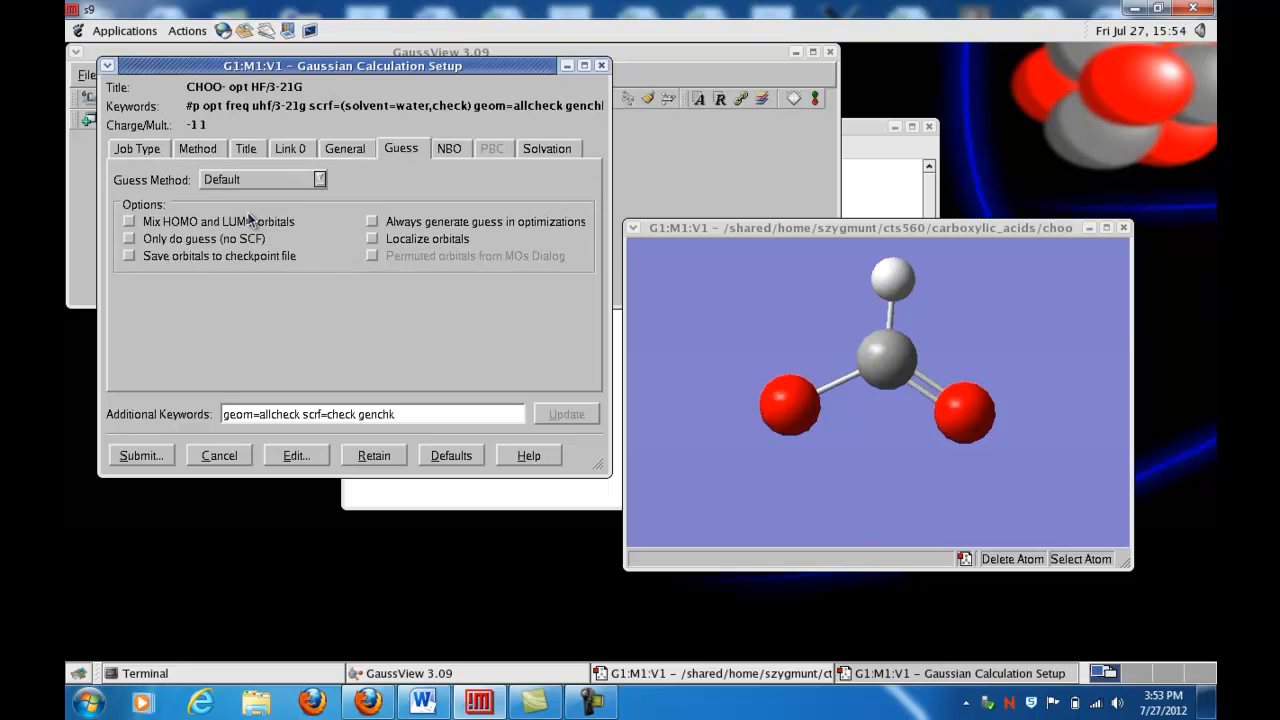
# Set the solvation model to None, keeping the current Windows color scheme and suppressing further performance messages.
pyautogui.click(445, 148)
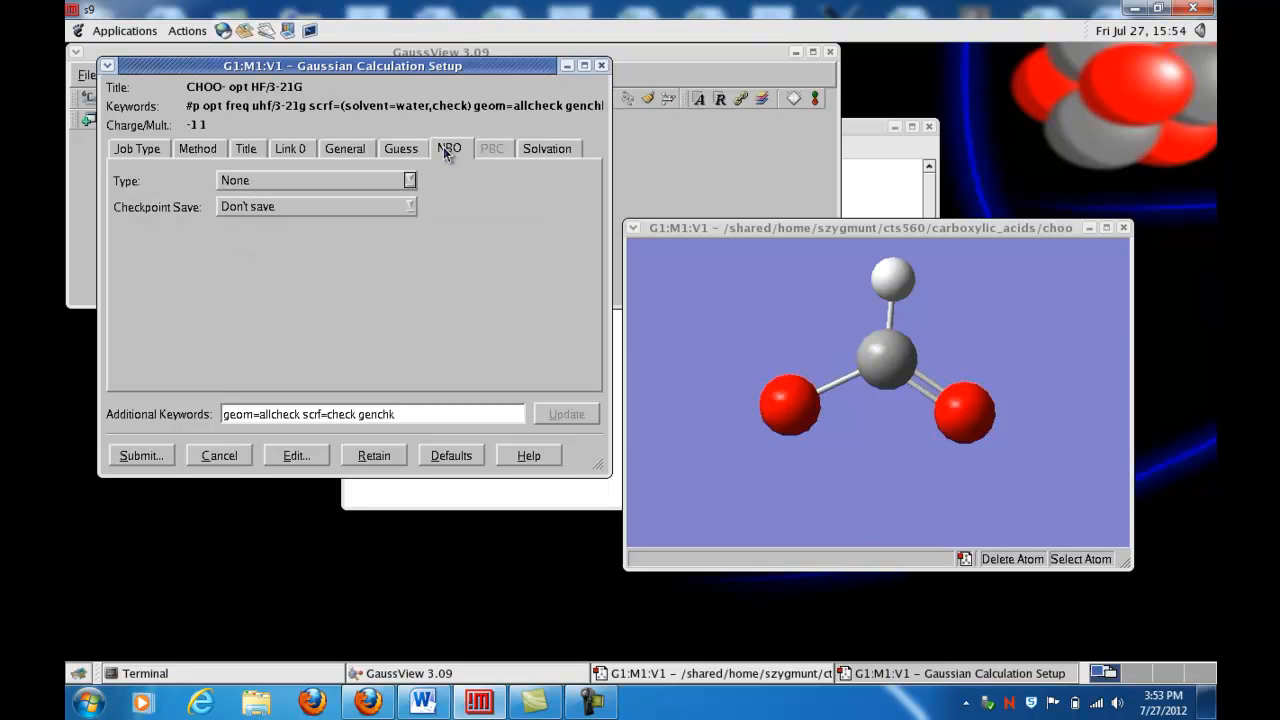
pyautogui.click(534, 149)
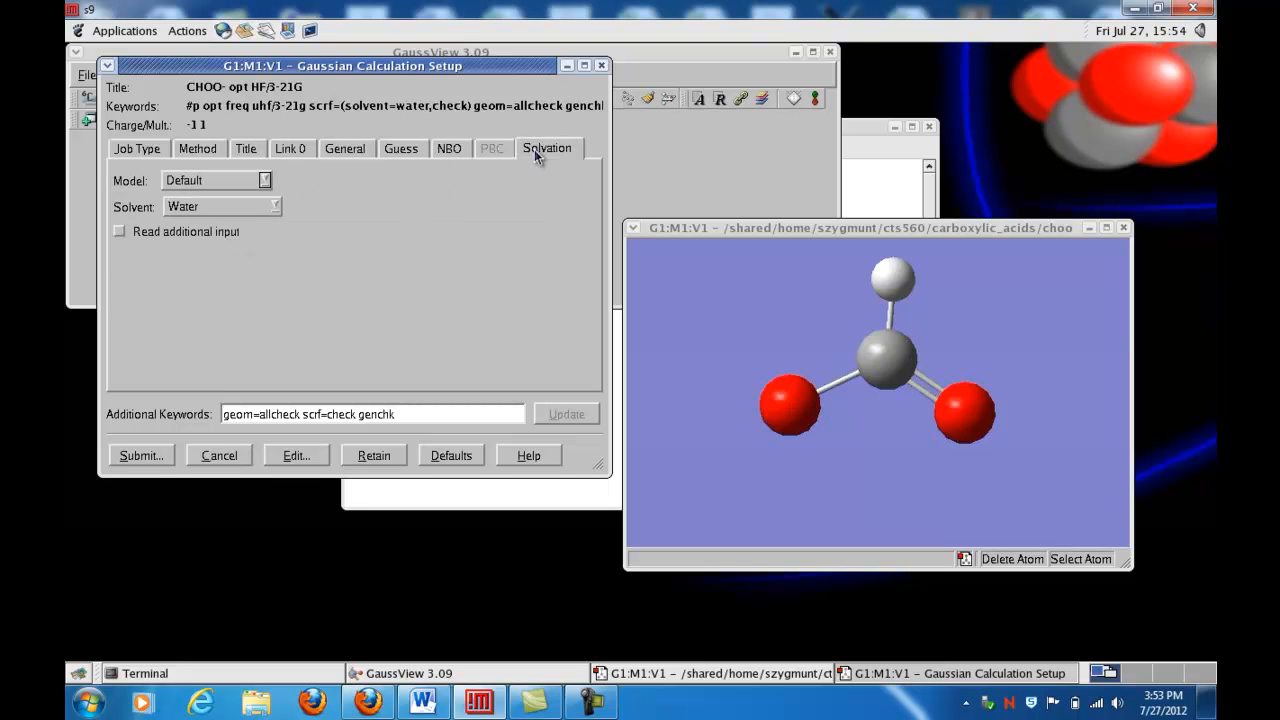
pyautogui.click(264, 181)
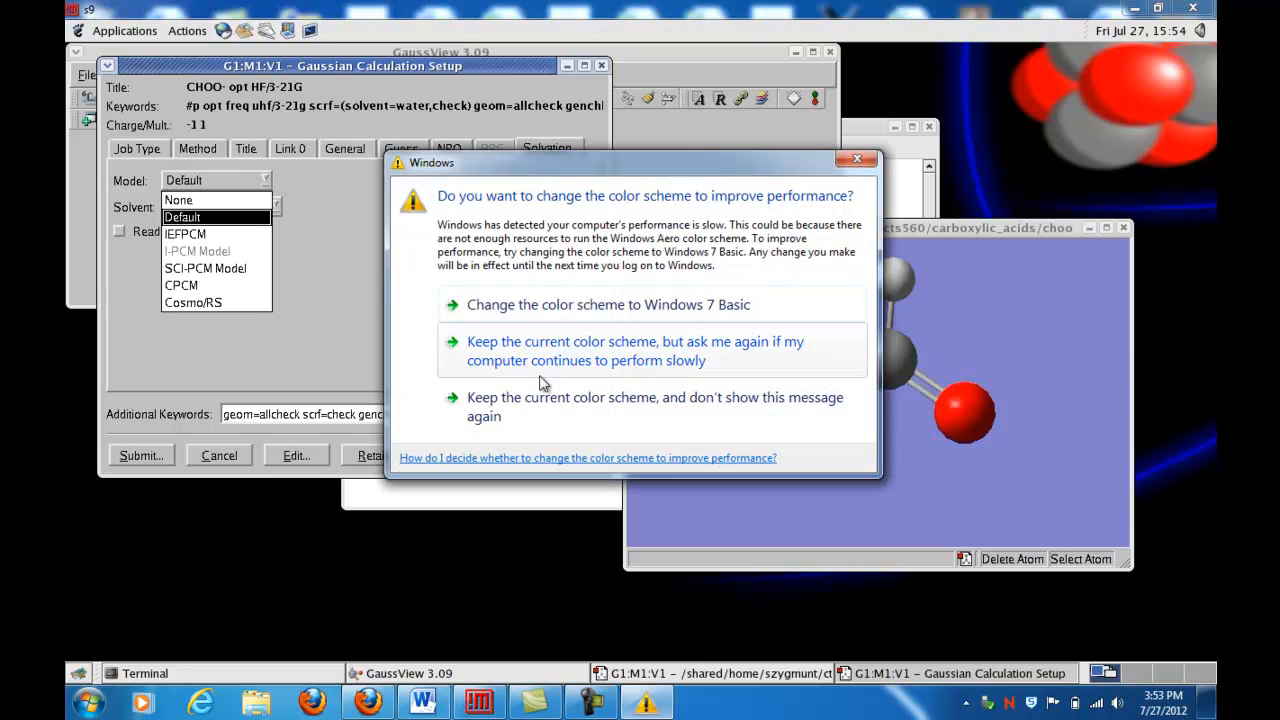
pyautogui.click(555, 406)
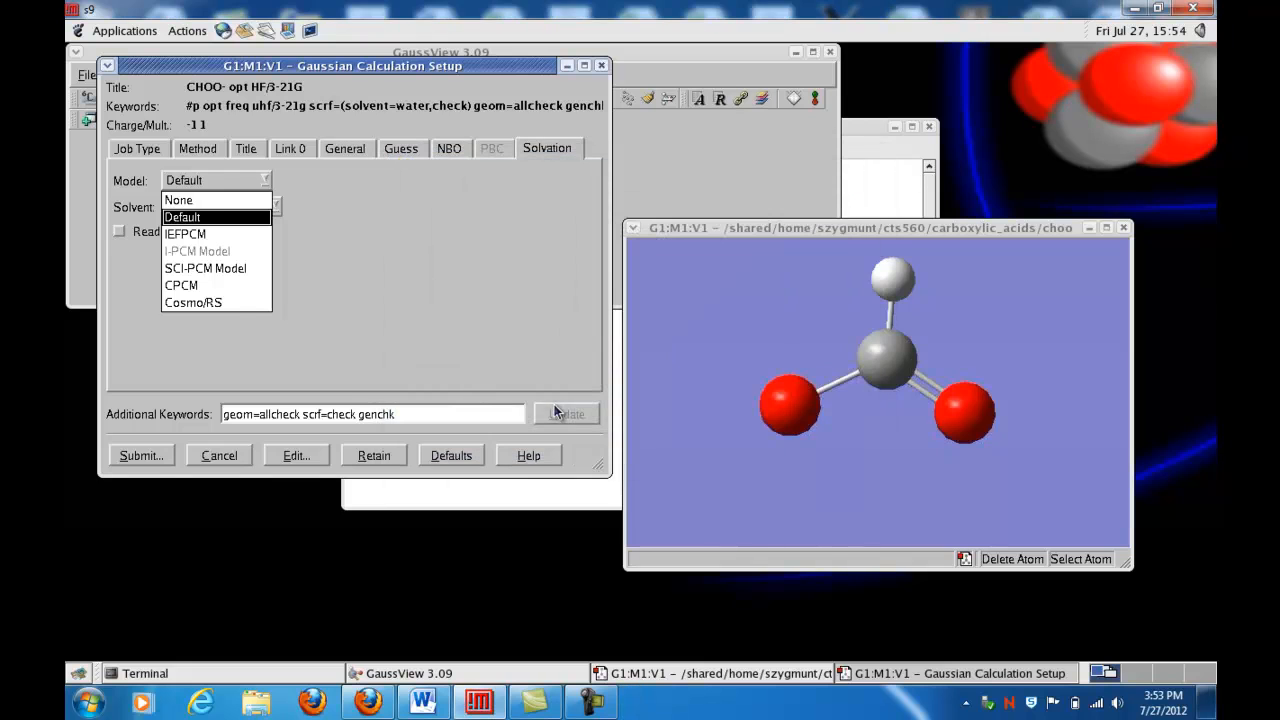
pyautogui.click(180, 200)
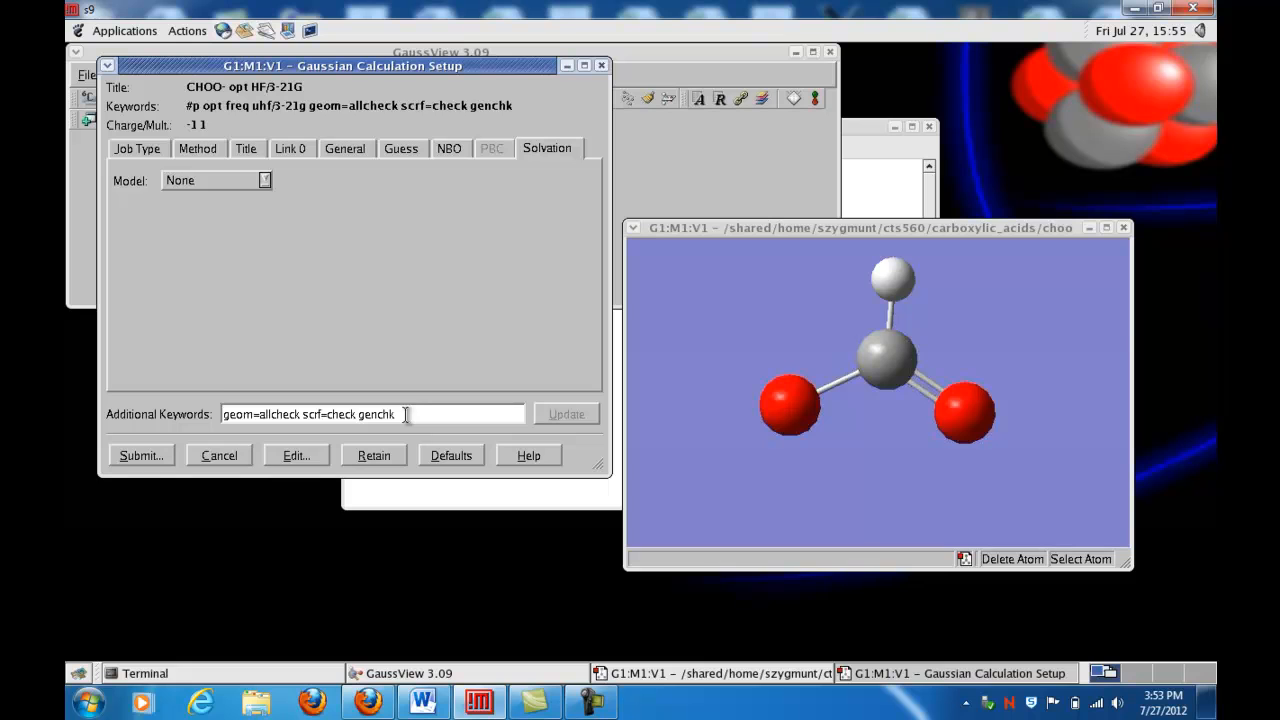
# Clear all the additional keywords from the calculation setup.
pyautogui.moveTo(405, 414); pyautogui.dragTo(197, 421)
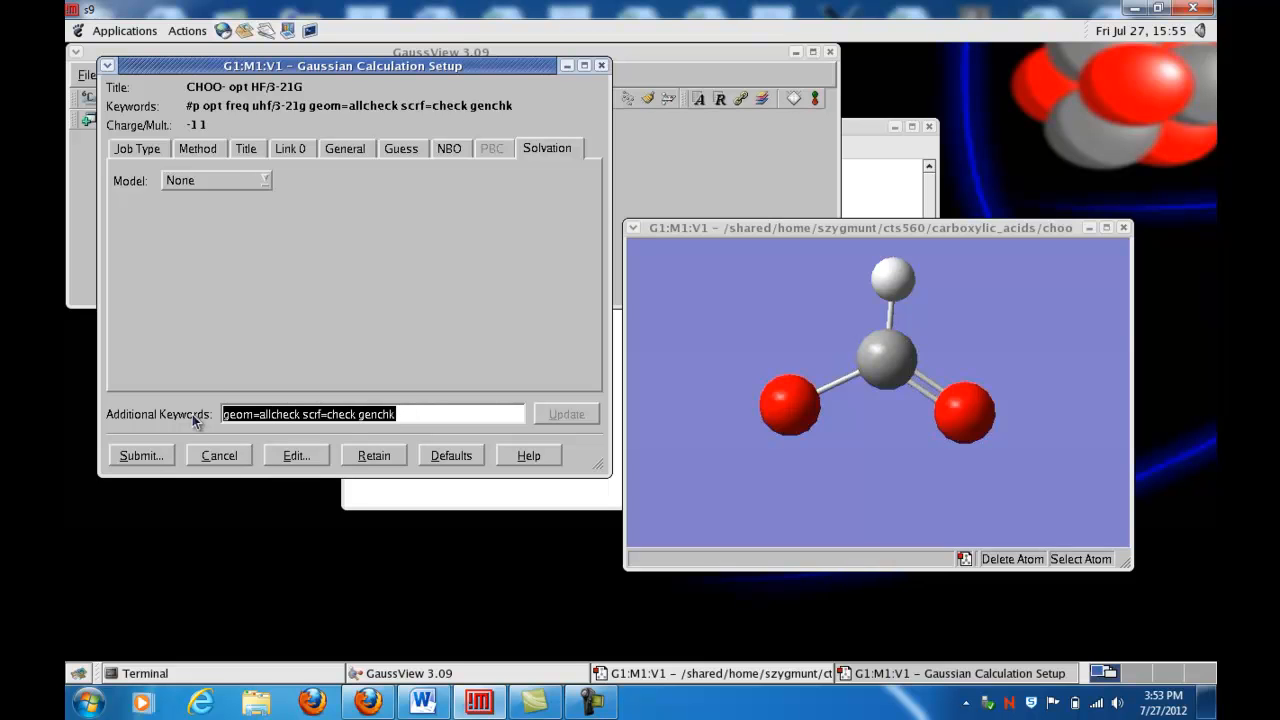
pyautogui.press('BackSpace')
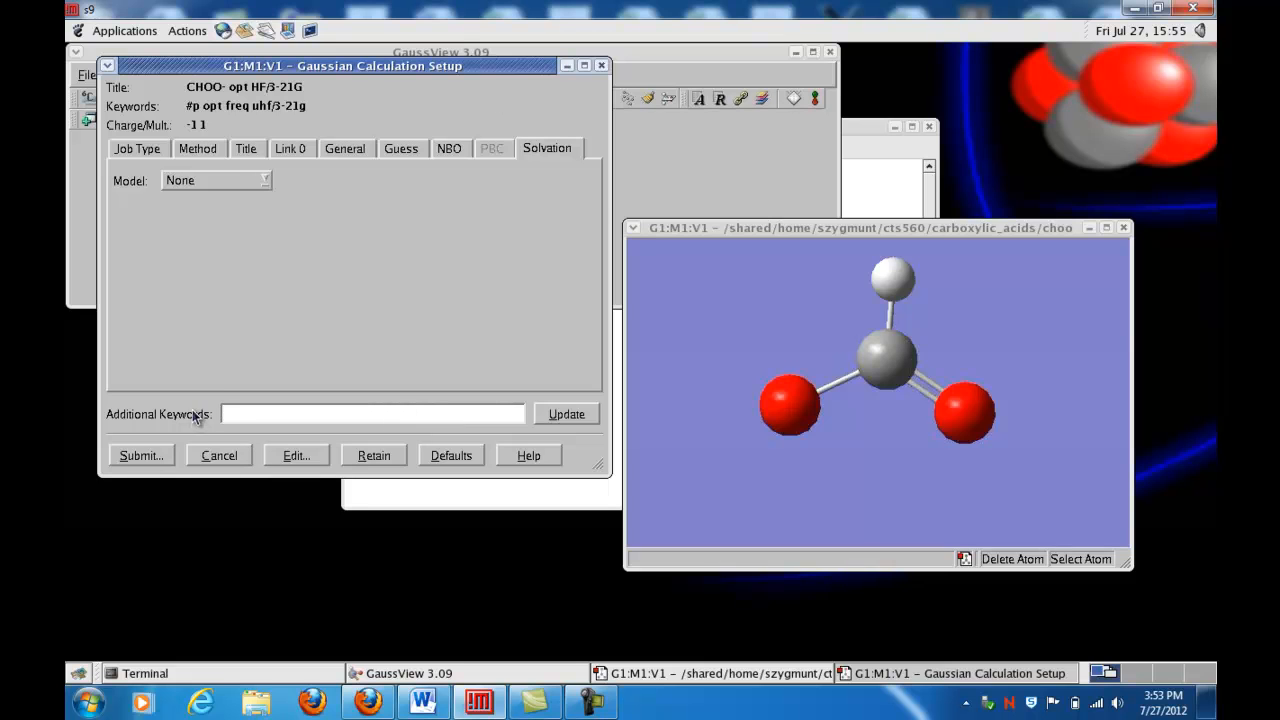
pyautogui.click(161, 456)
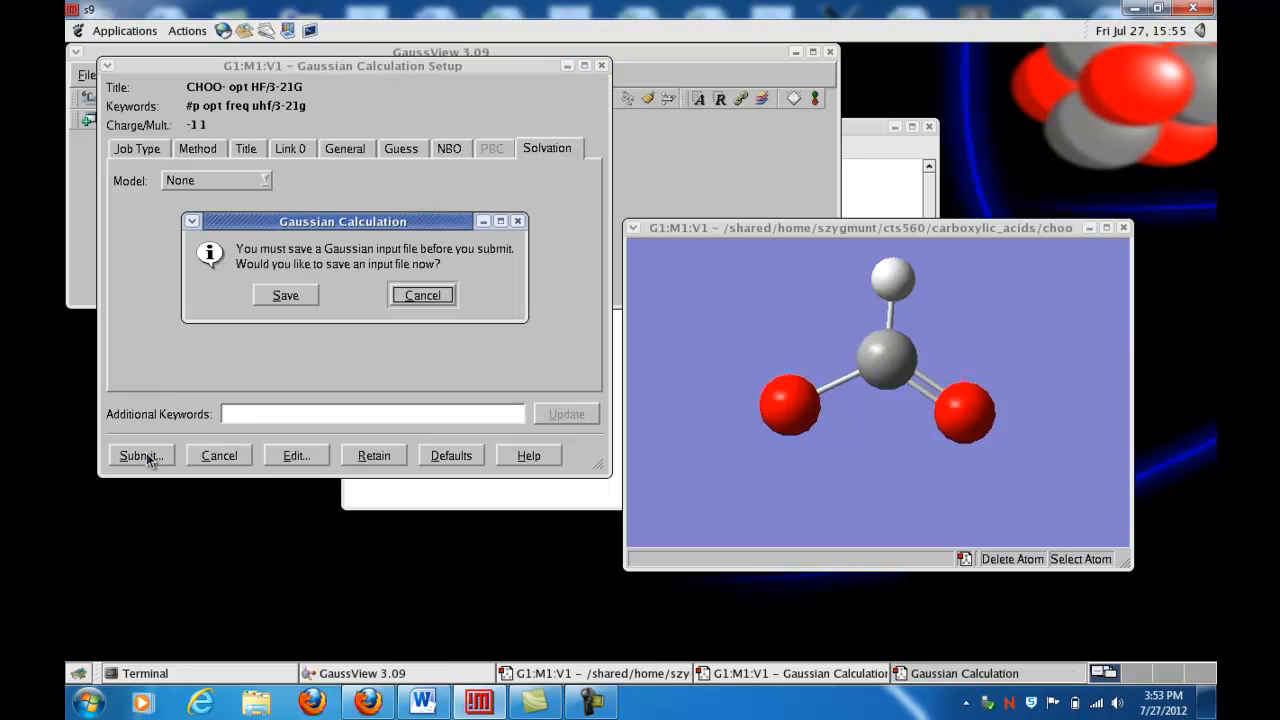
pyautogui.click(285, 294)
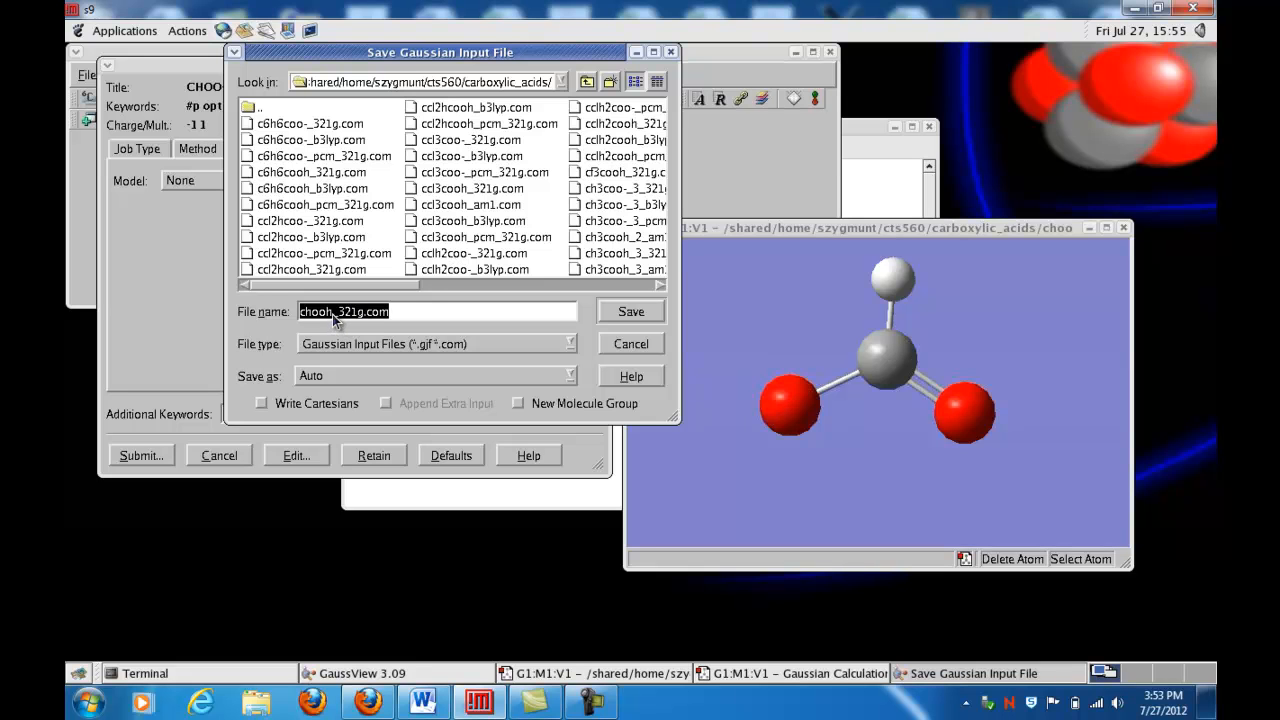
pyautogui.click(336, 316)
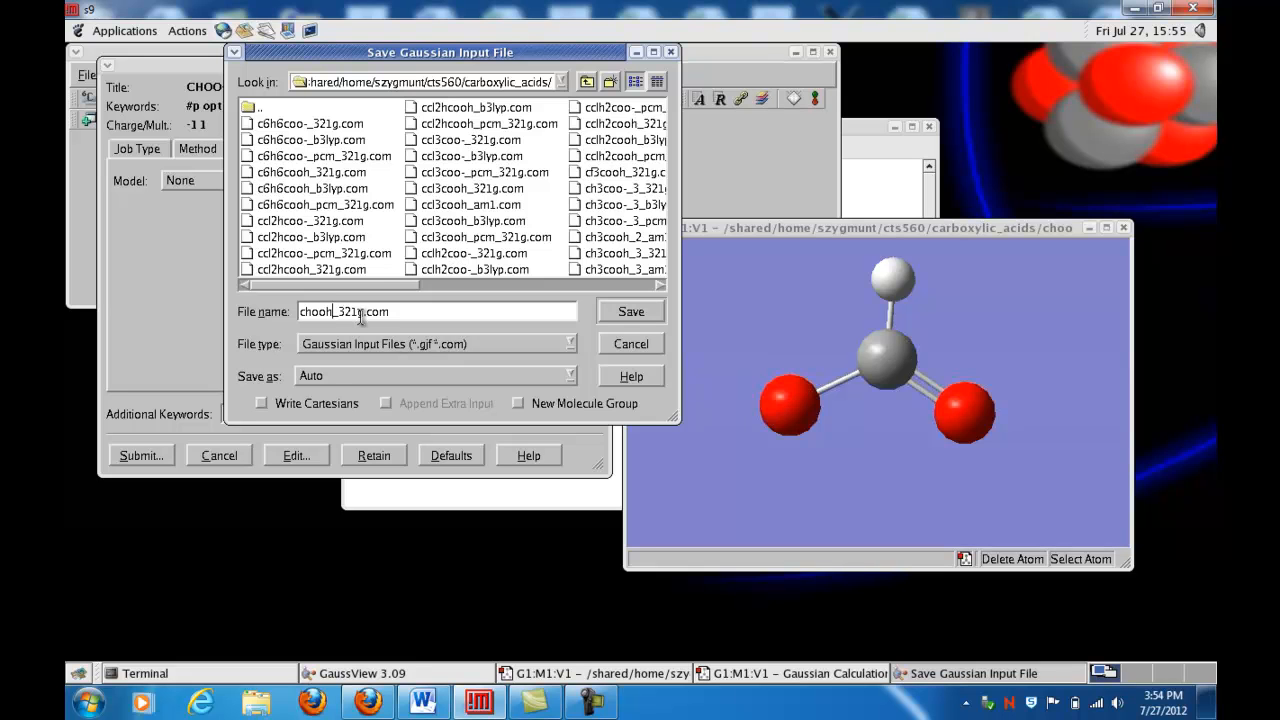
pyautogui.press('BackSpace')
pyautogui.write('-')
pyautogui.click(631, 344)
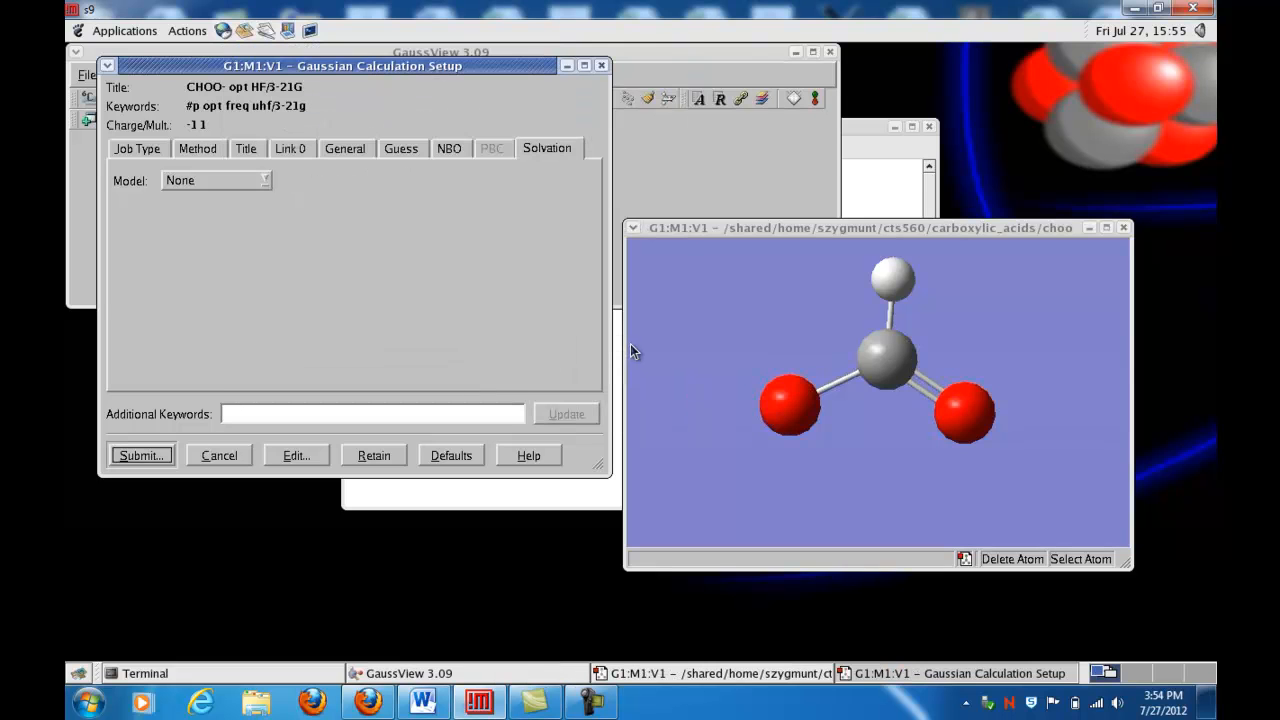
# Set the solvation model to Default with water as the solvent, keeping the calculation setup and molecule windows side by side.
pyautogui.moveTo(742, 228); pyautogui.dragTo(760, 110)
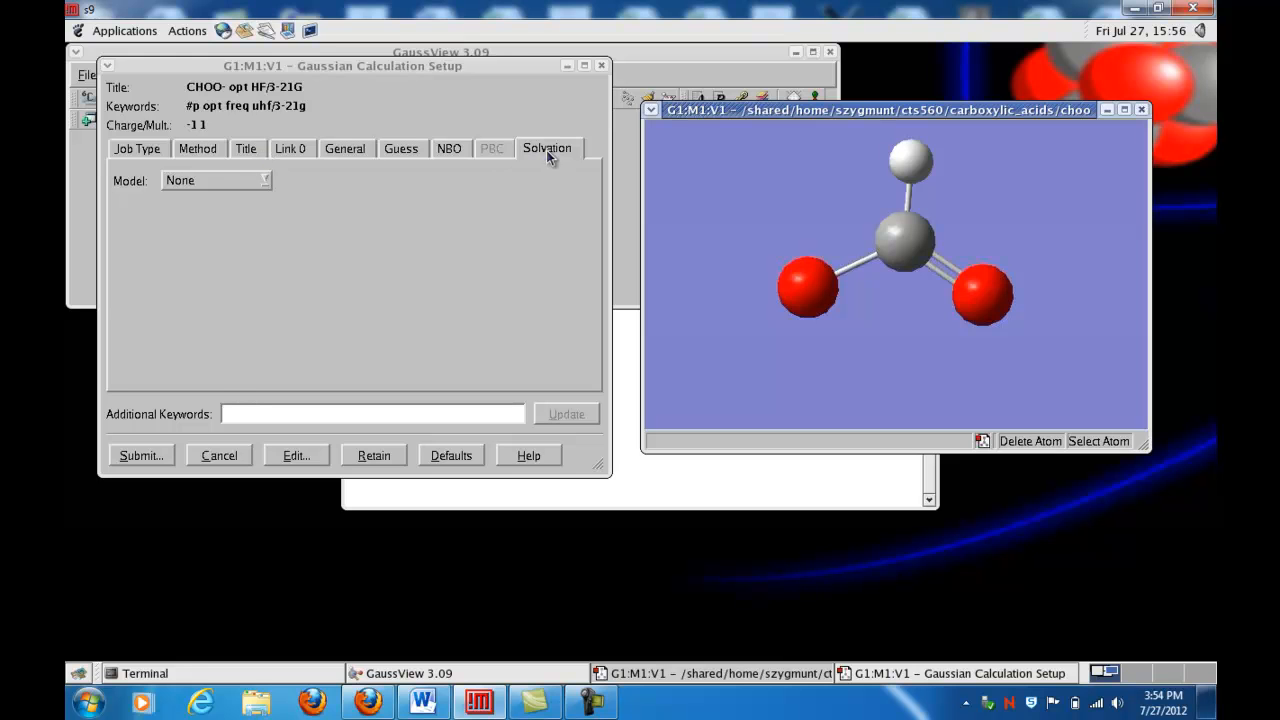
pyautogui.click(263, 181)
pyautogui.click(190, 217)
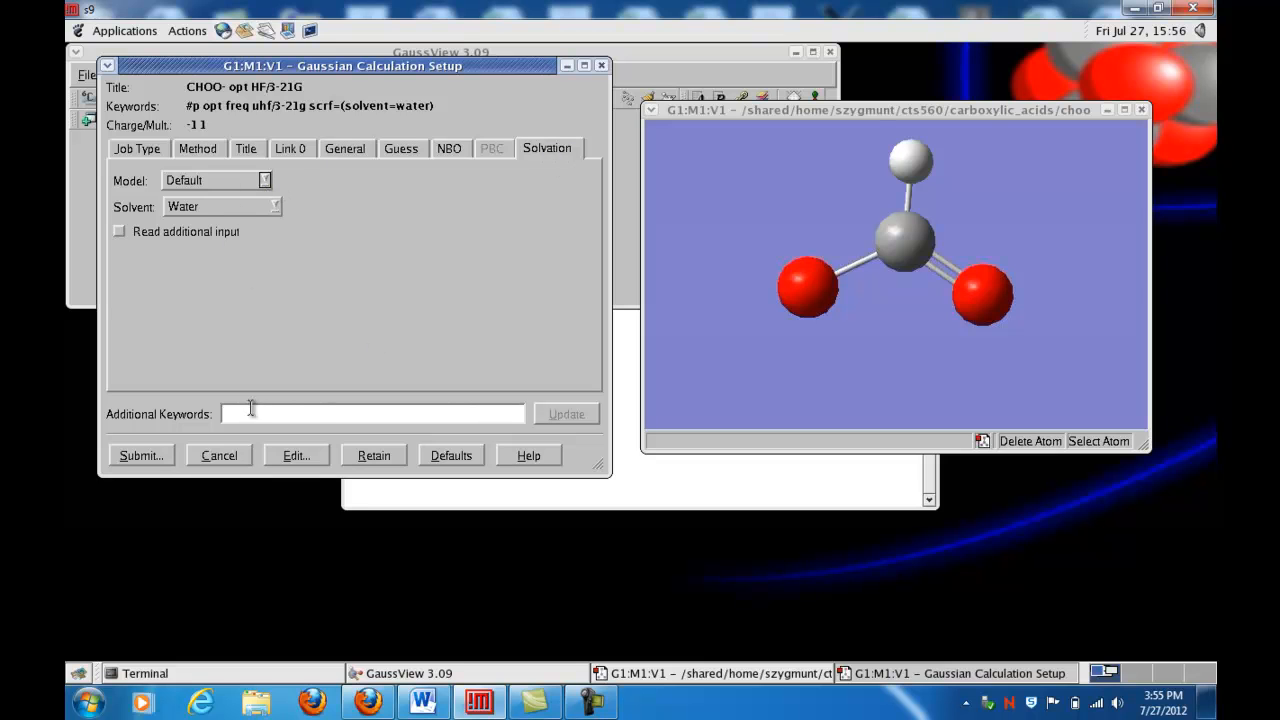
pyautogui.moveTo(336, 68); pyautogui.dragTo(358, 82)
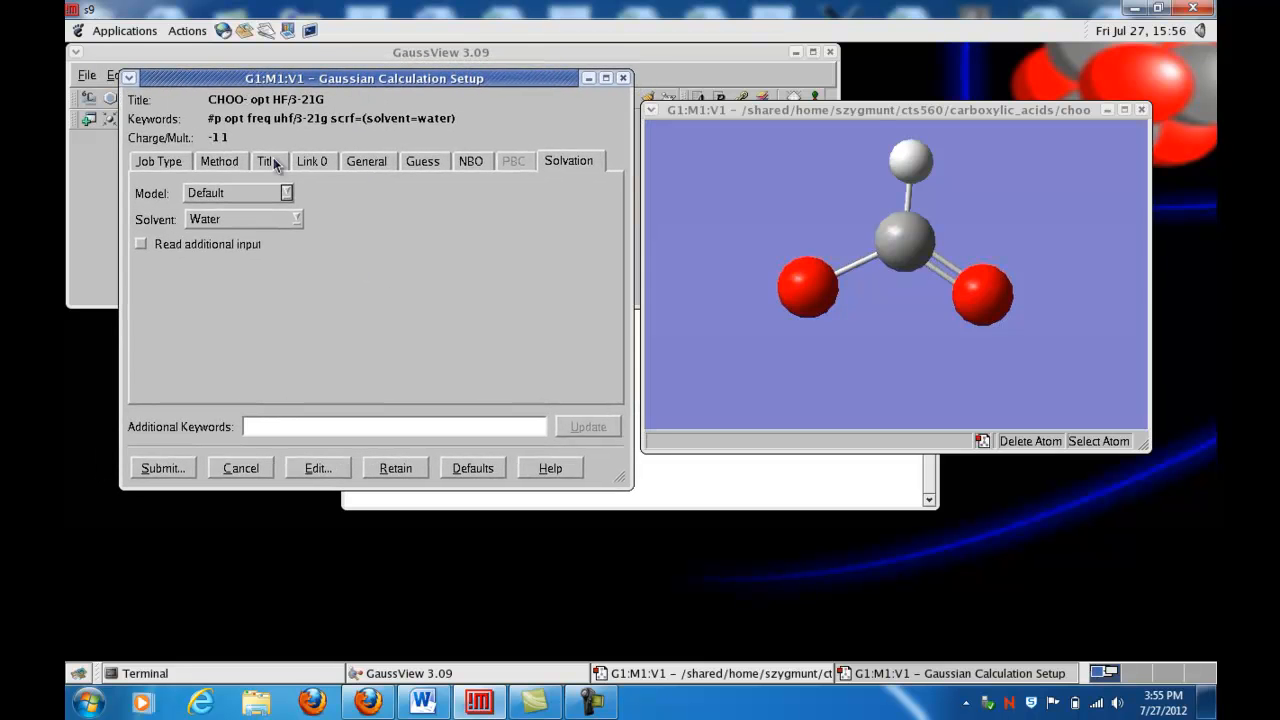
pyautogui.moveTo(764, 108); pyautogui.dragTo(773, 124)
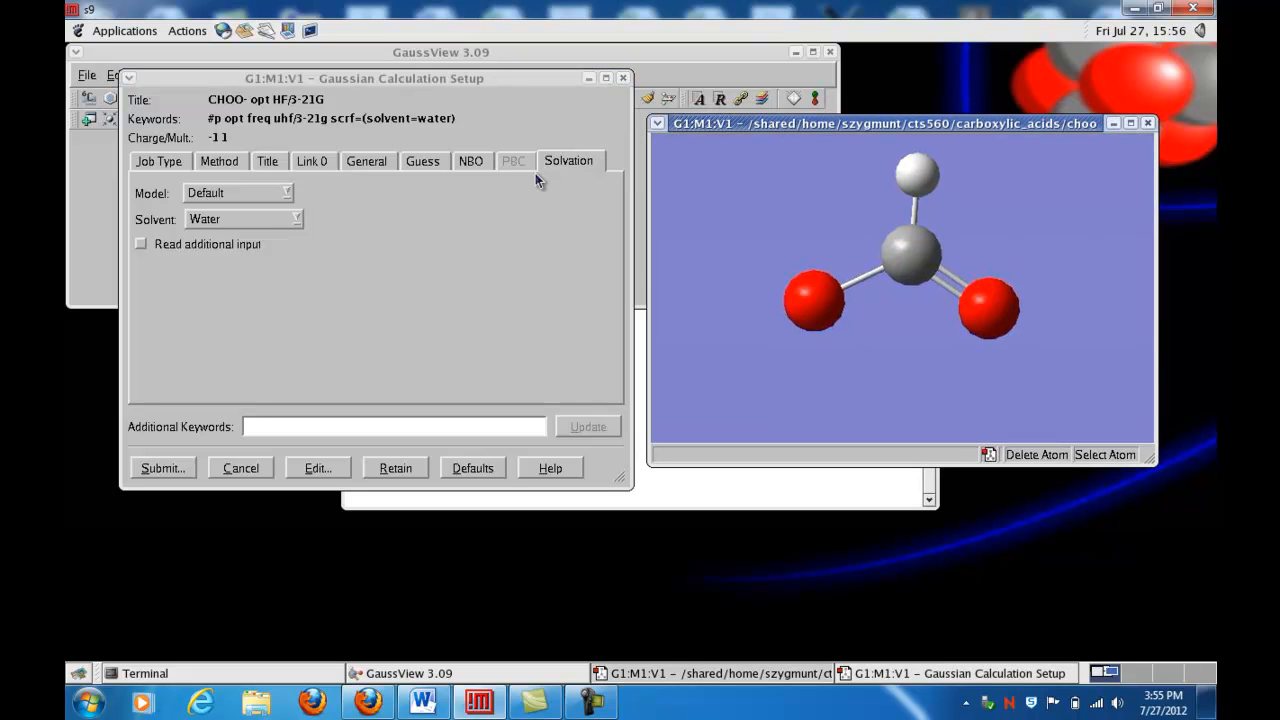